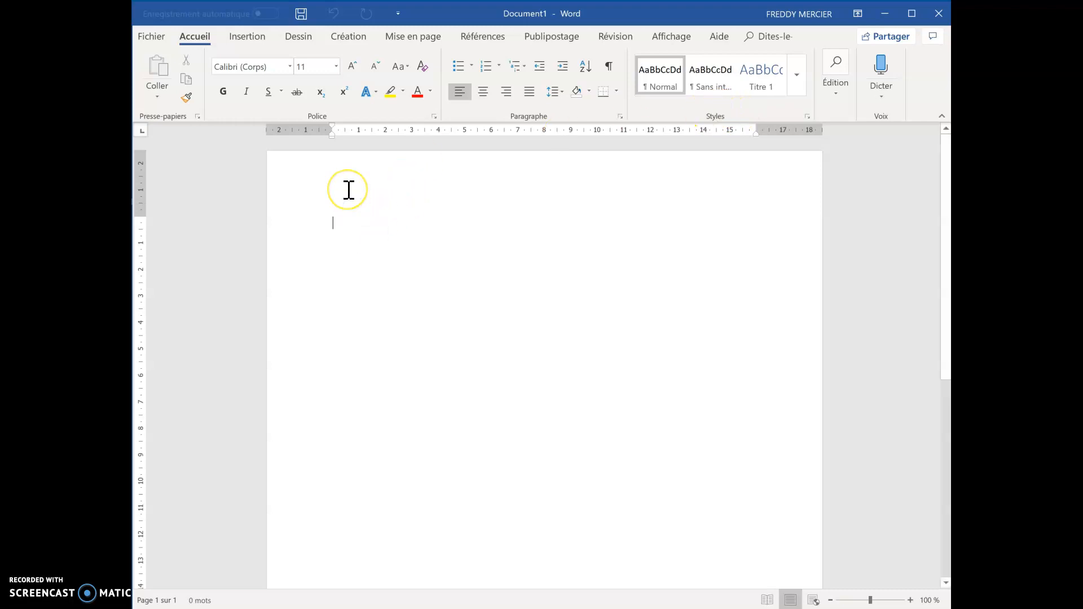
Write "Je tape un texte" in the blank document and format the line in Arial, size 12.
type("Je tape un texte")
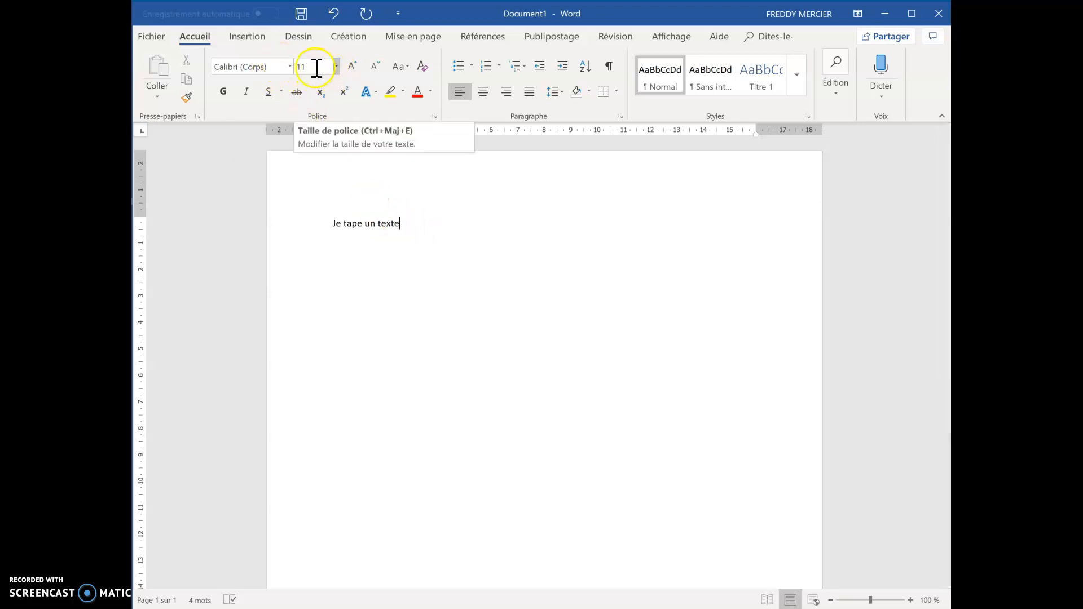
left_click_drag(407, 225, 309, 223)
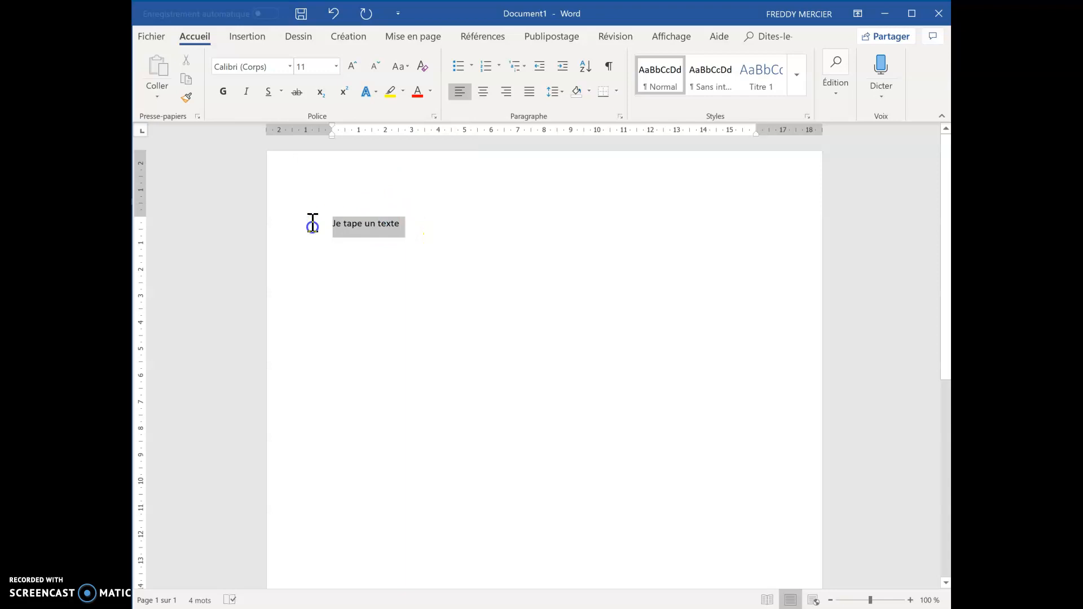
left_click(290, 68)
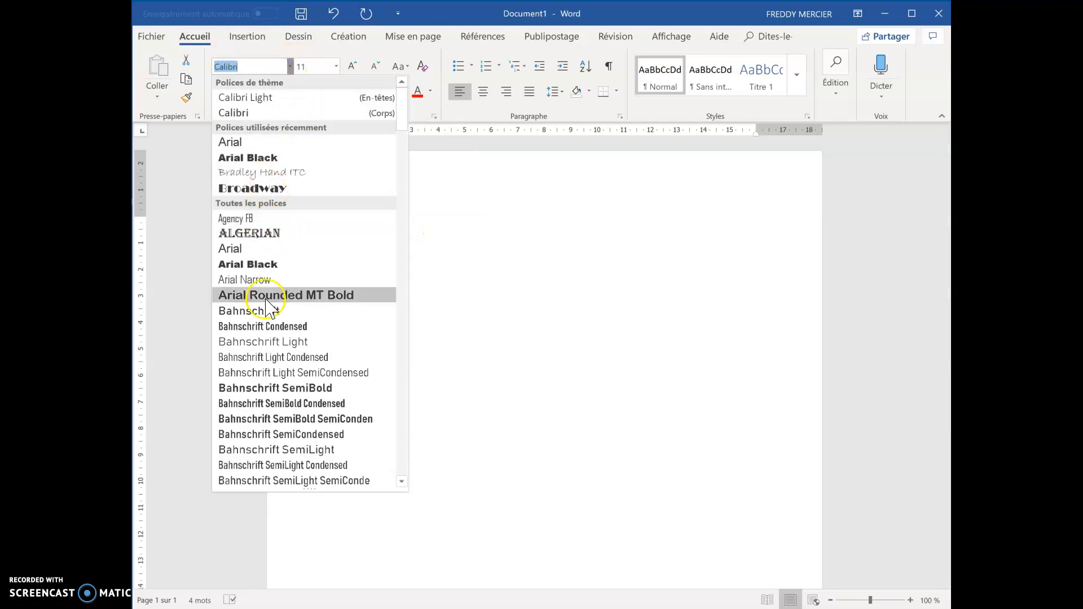
left_click(261, 143)
left_click(336, 67)
left_click(317, 131)
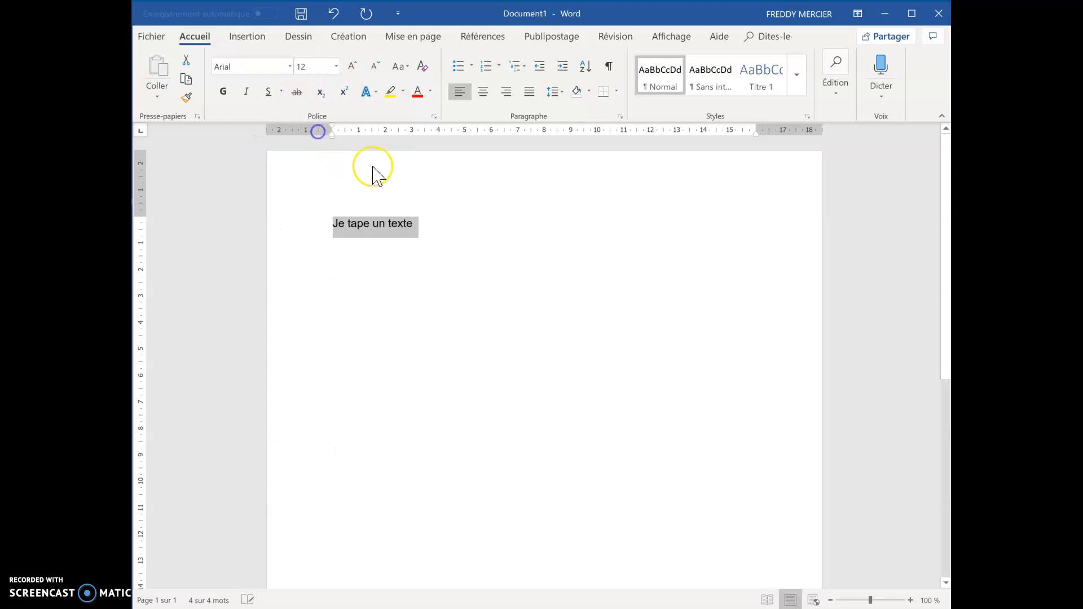
left_click(419, 204)
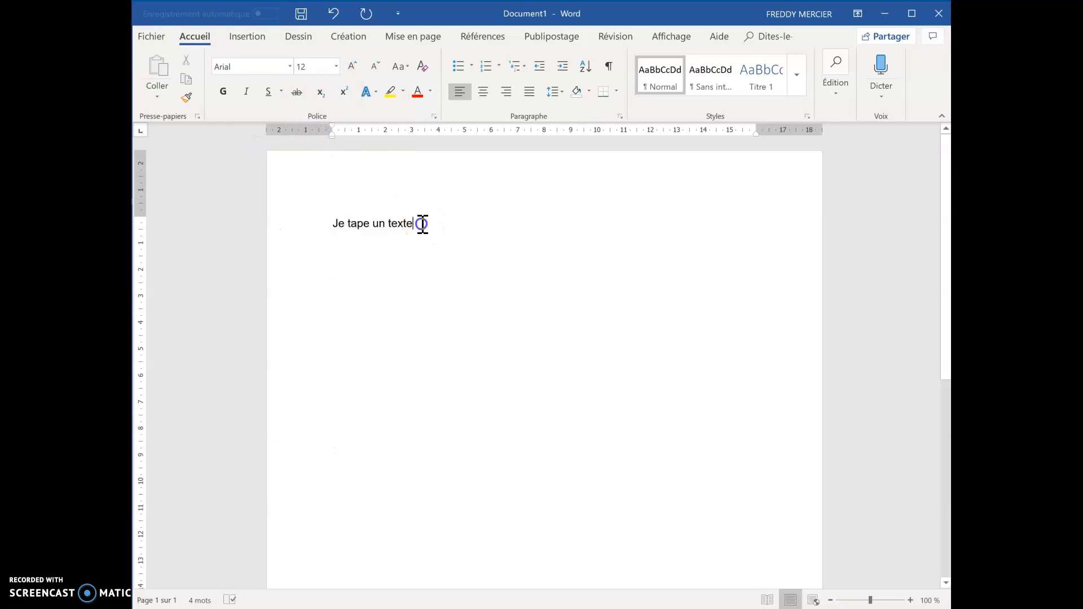
Try bold, italic and underline on the line "Je tape un texte" and remove all three again.
left_click_drag(421, 225, 333, 225)
left_click(229, 97)
left_click(247, 94)
left_click(268, 93)
left_click(225, 97)
left_click(247, 93)
left_click(269, 93)
Strike through the line "Je tape un texte" and write a first name on a new line below it.
left_click(297, 94)
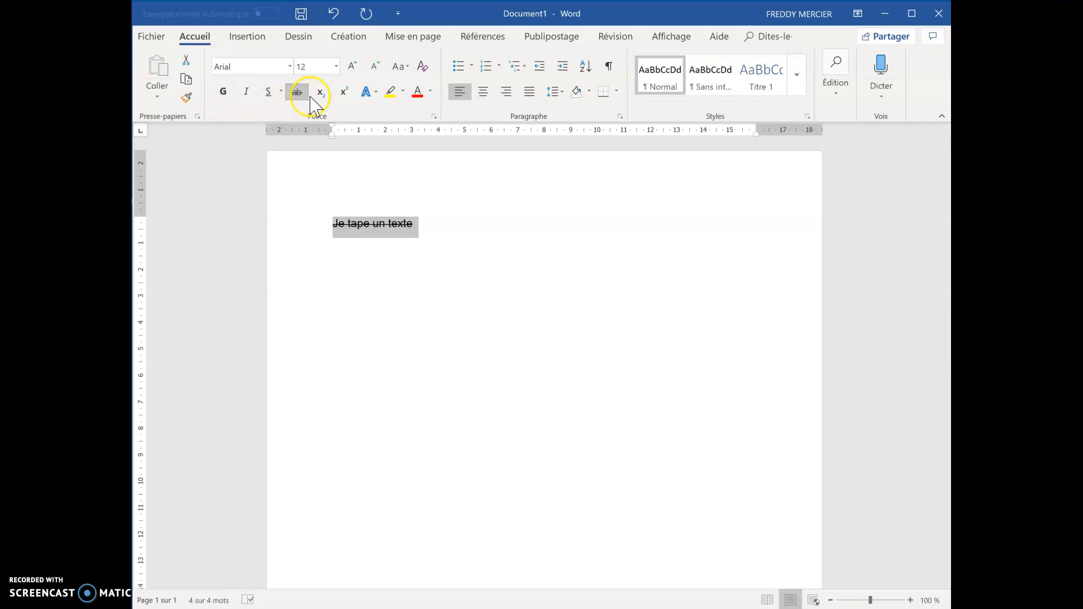
left_click(443, 224)
key("Return")
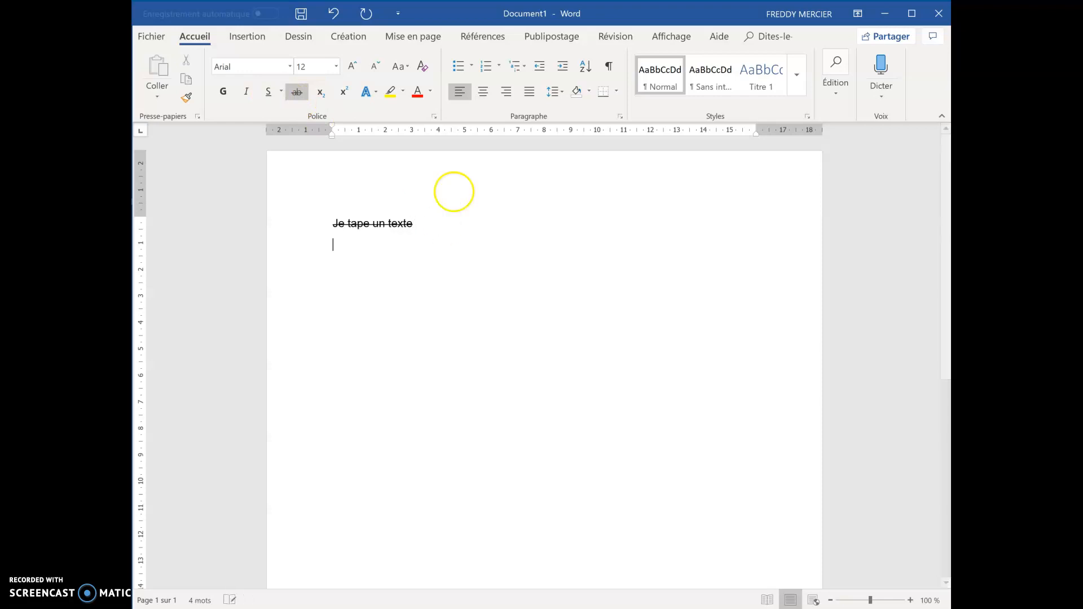
left_click(416, 221)
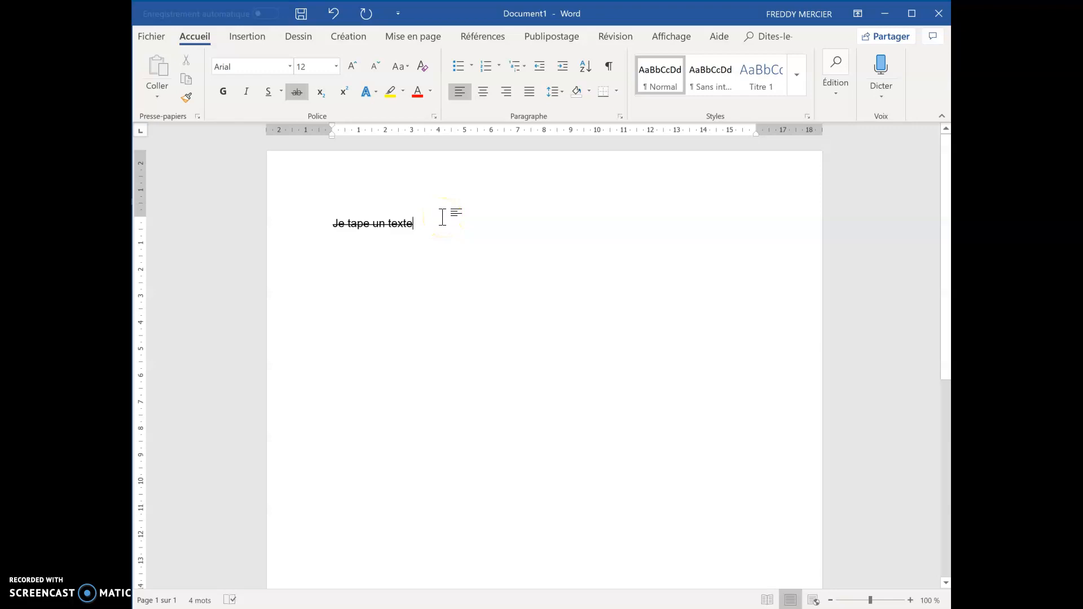
key("Return")
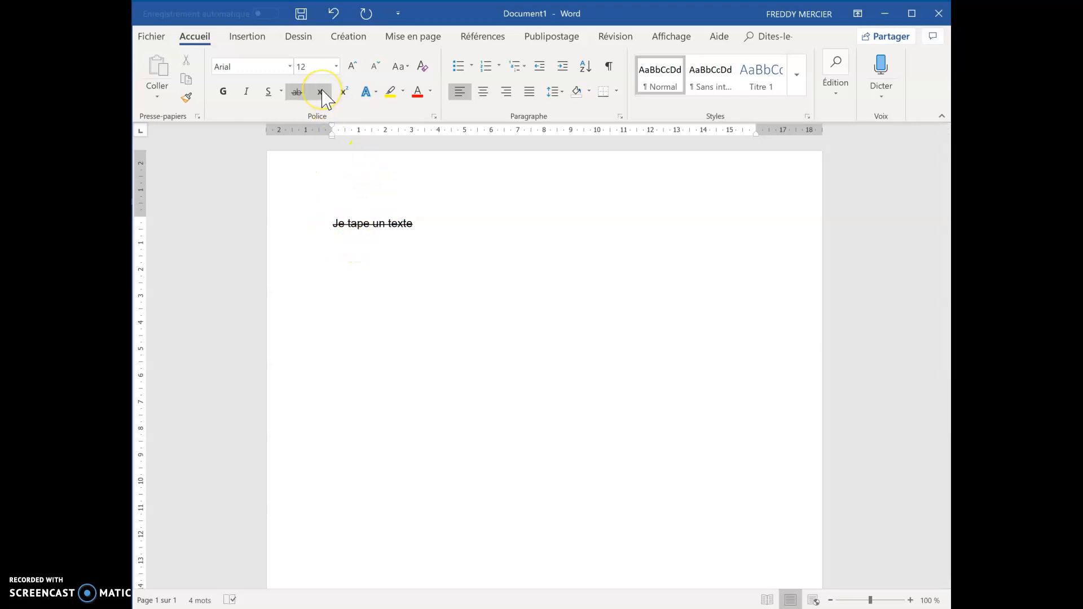
key("Return")
type("Fred")
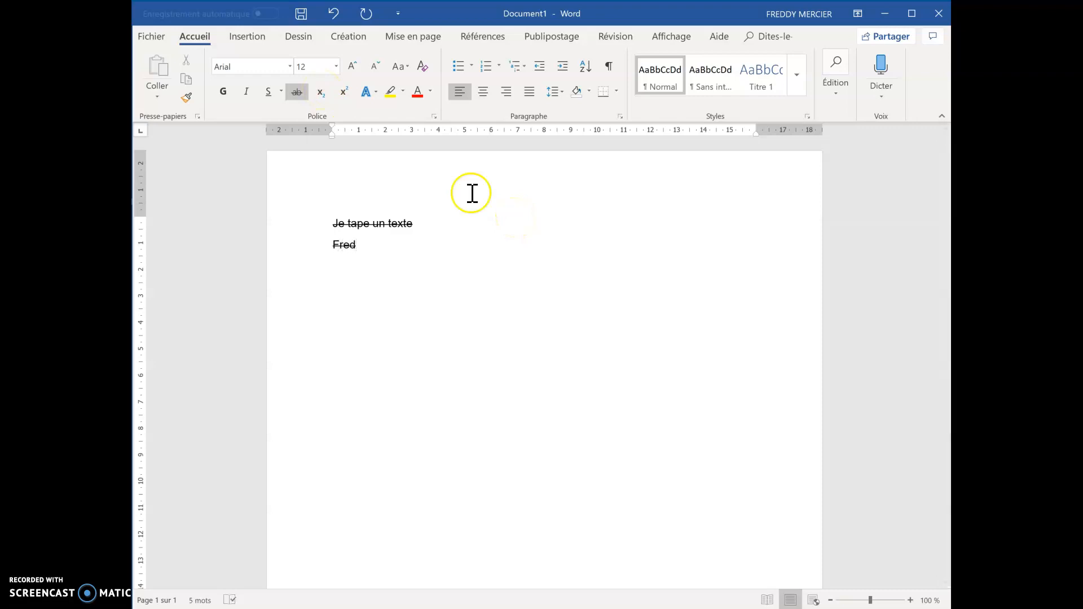
Remove the strikethrough from the first name on the second line.
left_click(299, 92)
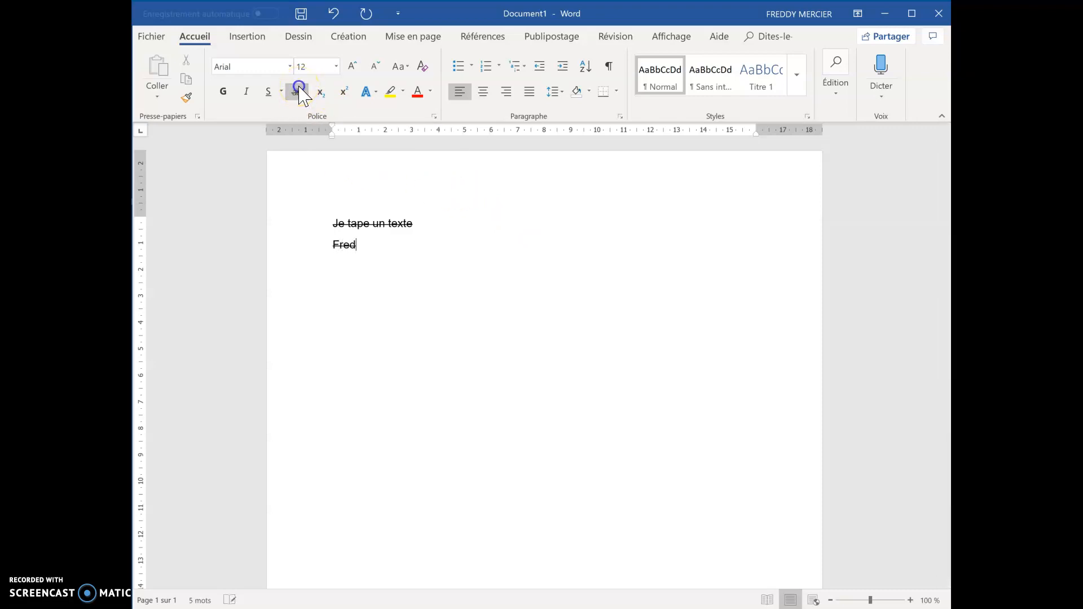
left_click_drag(357, 244, 329, 242)
left_click(297, 92)
left_click(371, 256)
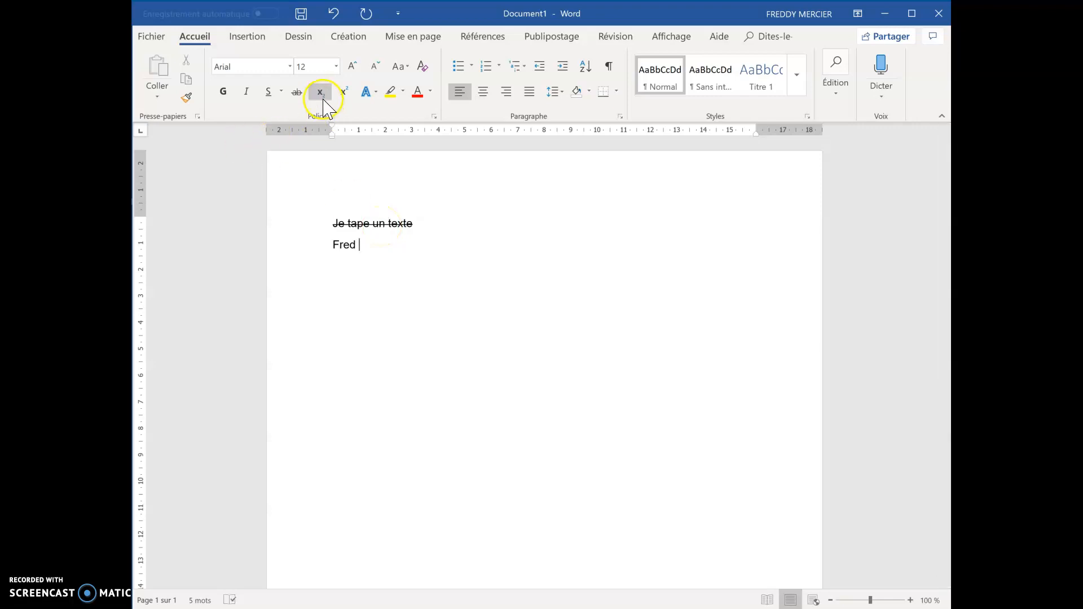
key("BackSpace")
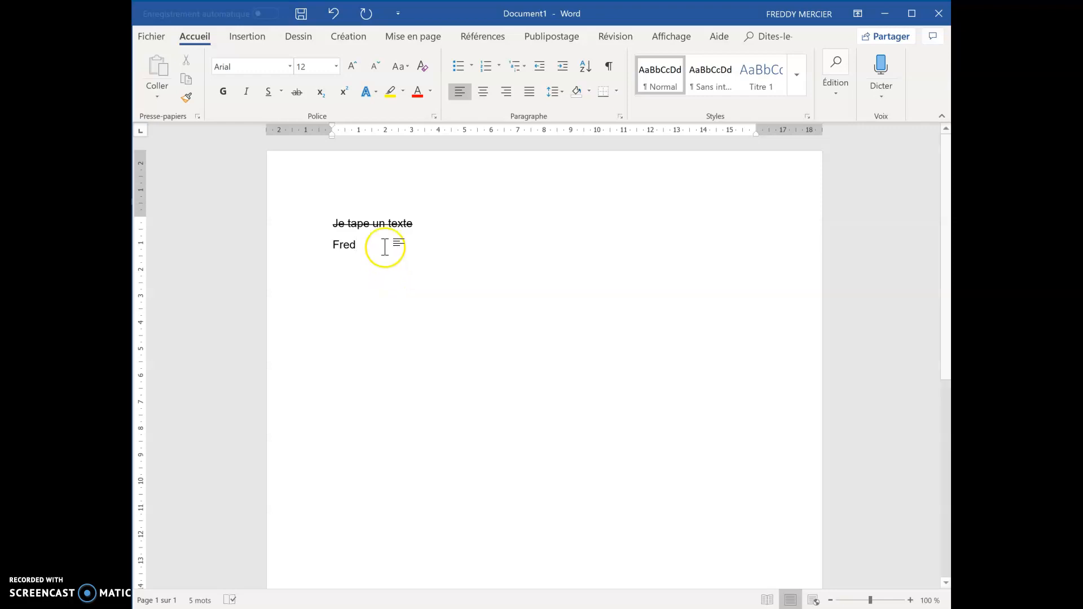
Add a subscript 3 and a superscript 3 after the first name, and delete the second line's content.
left_click(323, 92)
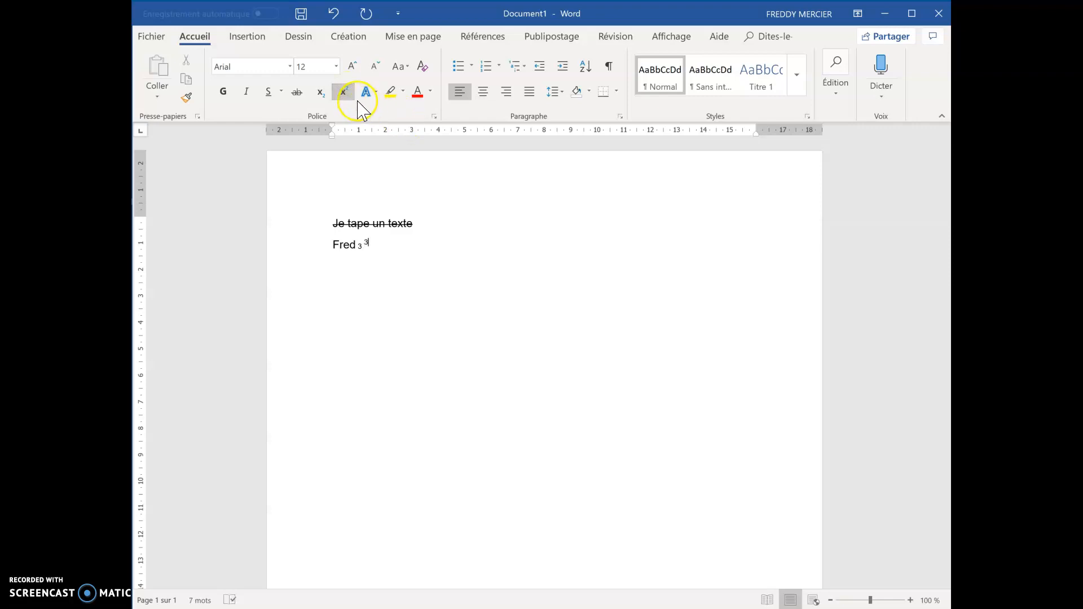
left_click(325, 244)
key("Delete")
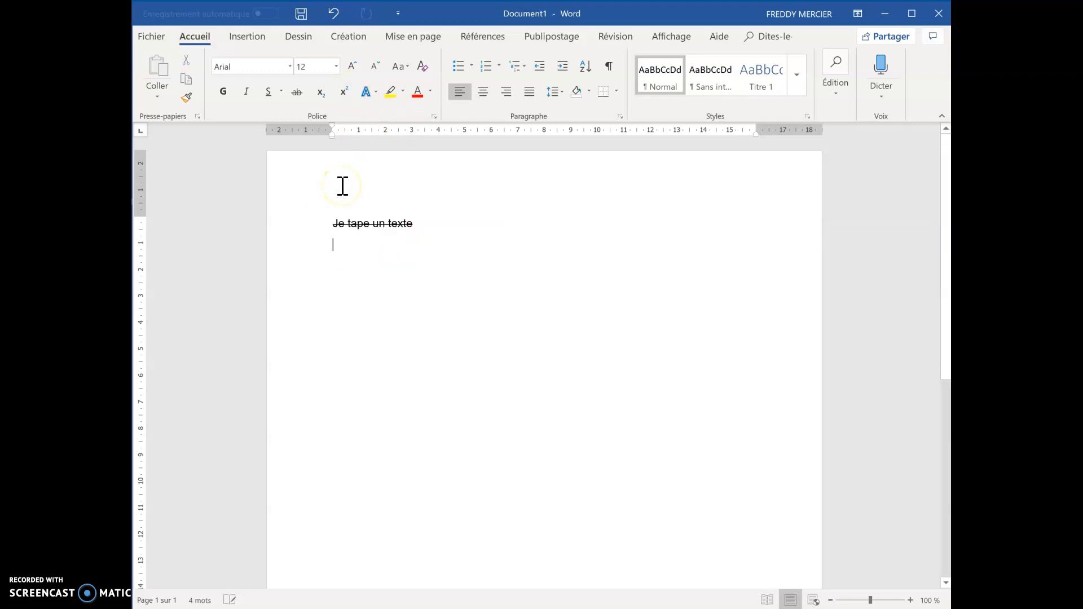
Highlight the line "Je tape un texte" in yellow and switch the highlighter off.
left_click(366, 92)
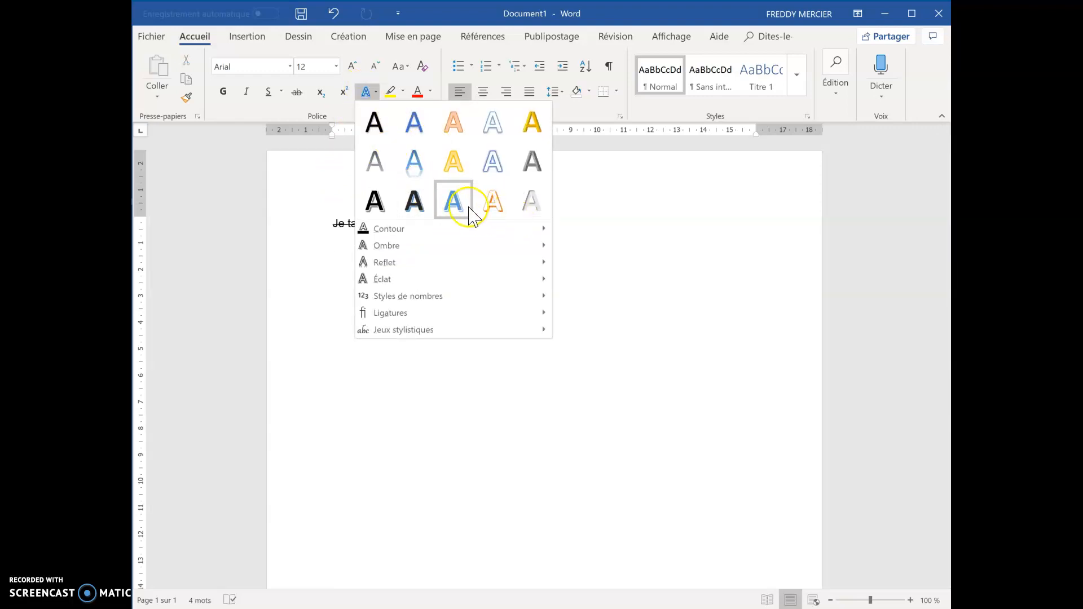
left_click(388, 90)
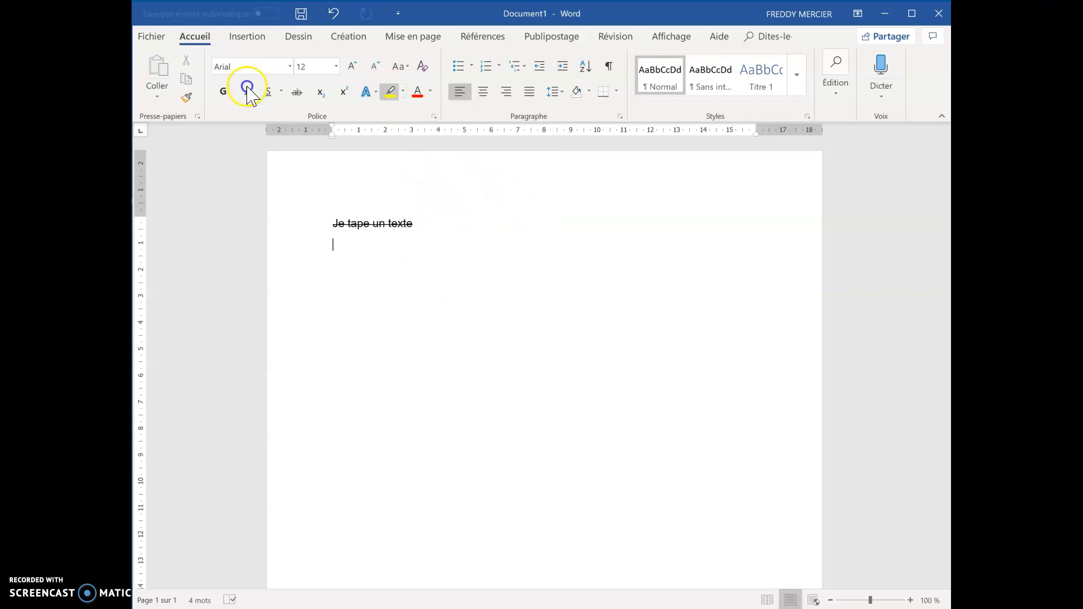
left_click(394, 95)
left_click_drag(417, 224, 327, 225)
left_click(390, 96)
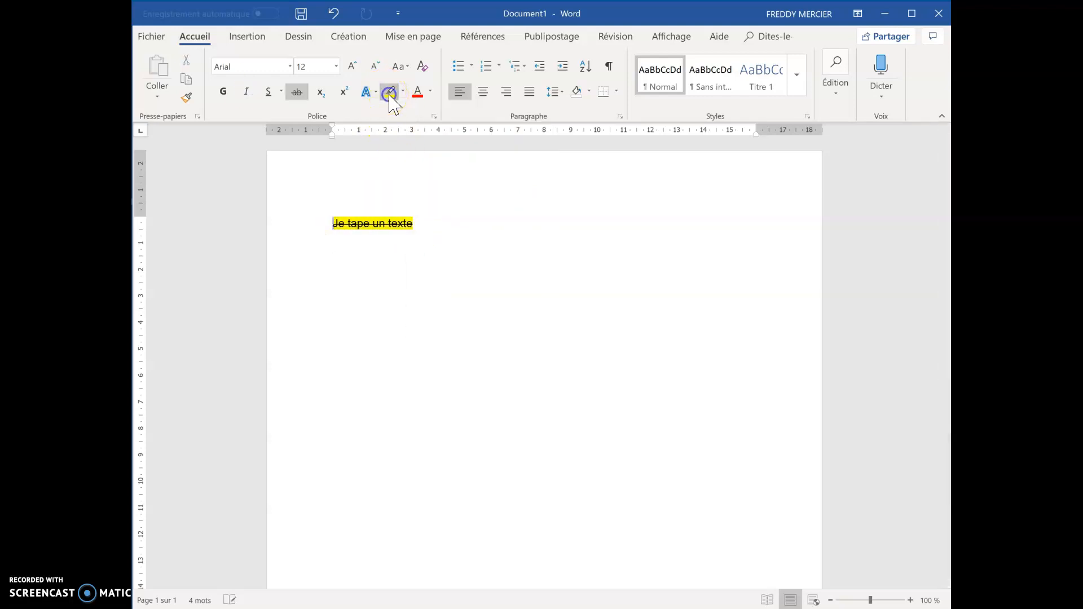
Color the text "Je tape un texte" red and change it to a light orange theme color.
left_click(420, 95)
left_click_drag(415, 224, 329, 225)
left_click(421, 95)
left_click(420, 95)
left_click(430, 92)
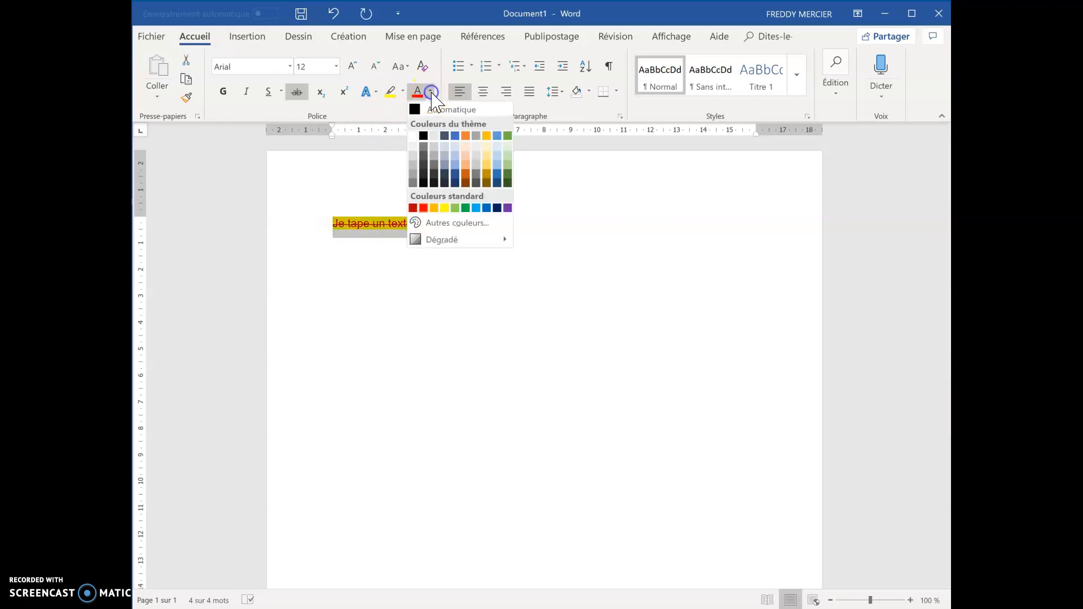
left_click(468, 159)
left_click(604, 205)
Delete the whole line "Je tape un texte" so the page is blank for new text.
left_click(291, 216)
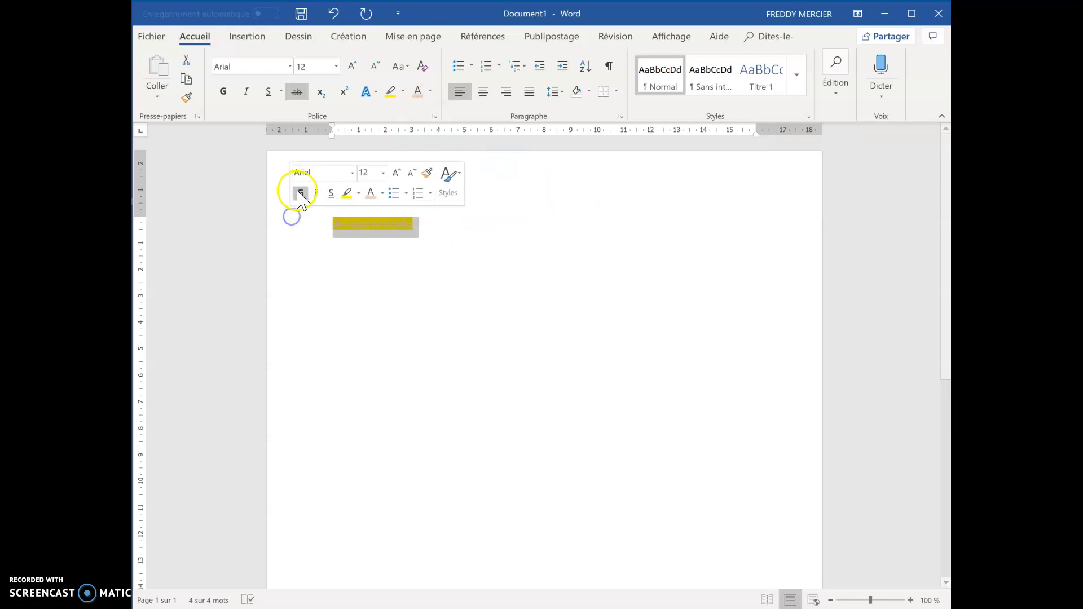
key("Delete")
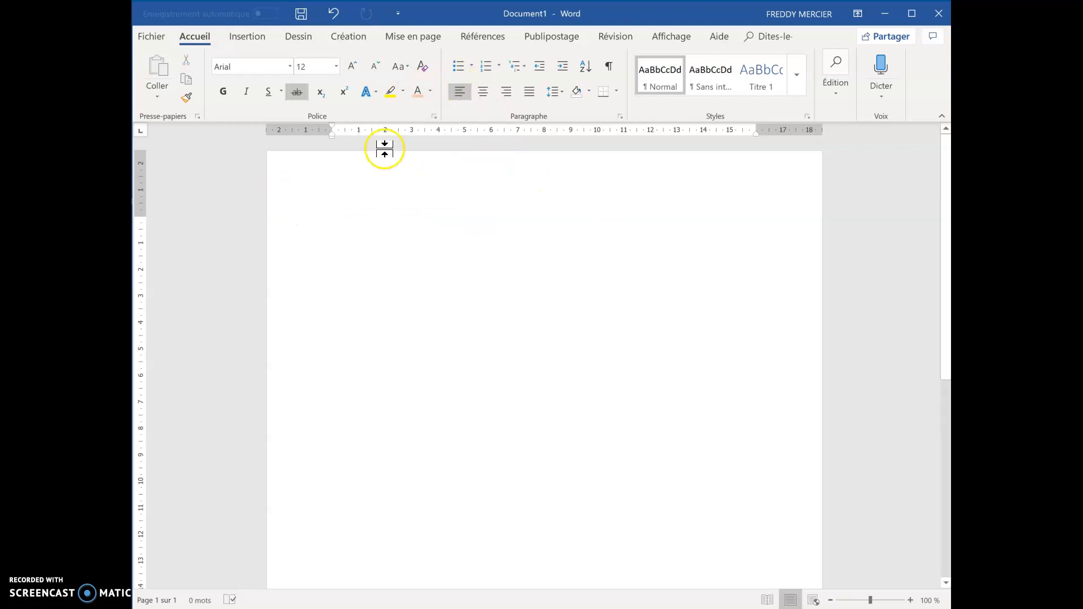
type("Je")
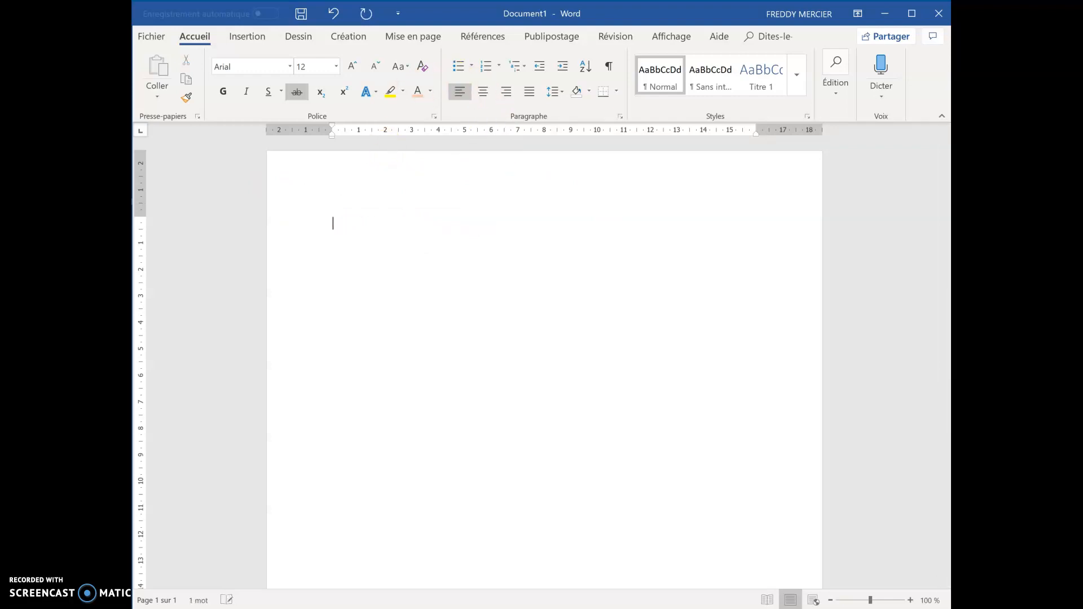
Reset the font color to Automatique and set the highlight color to none.
left_click(430, 91)
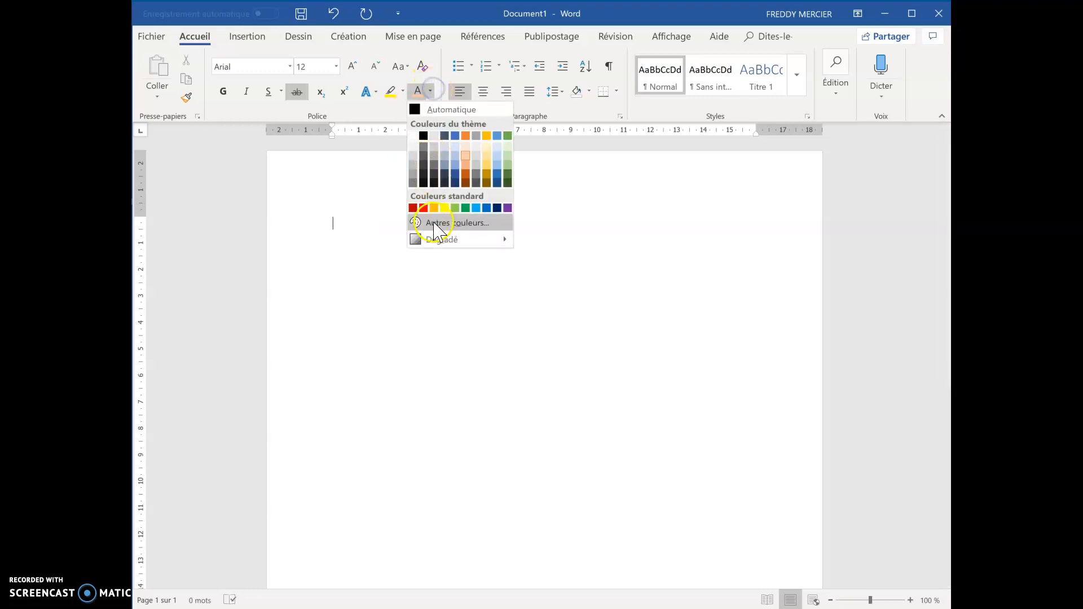
left_click(447, 109)
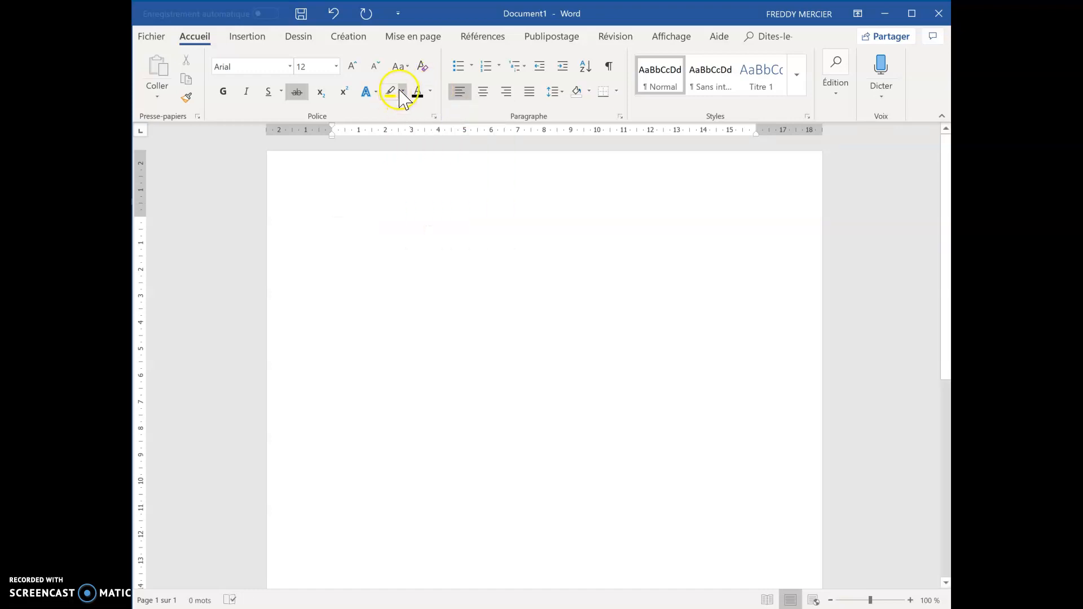
left_click(403, 91)
left_click(414, 167)
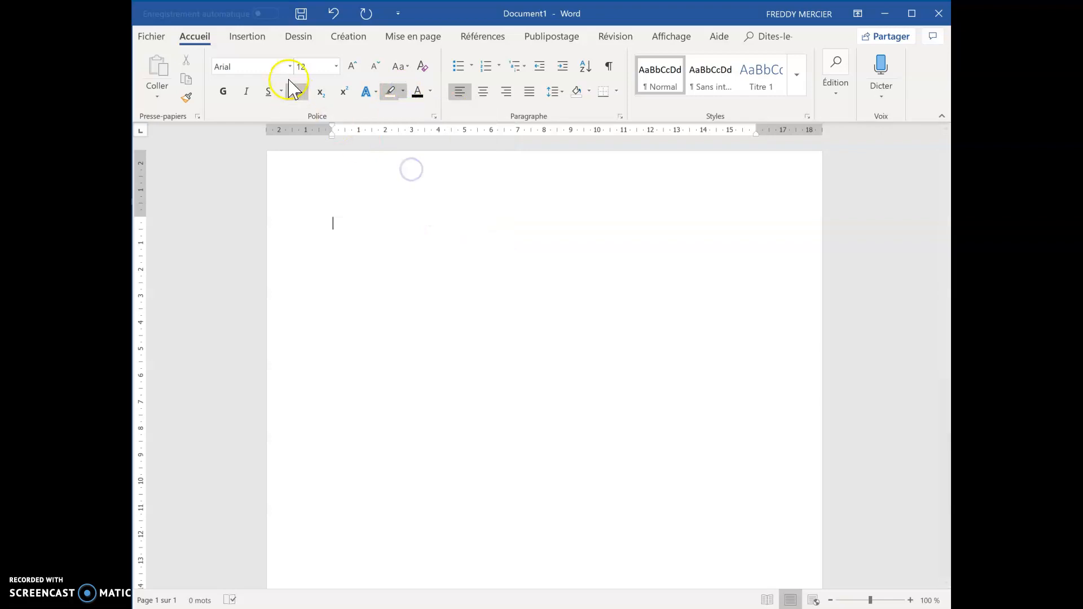
left_click(354, 219)
key("Escape")
Write "Je retape du texte" on the first line and remove its strikethrough.
type("Je retape d")
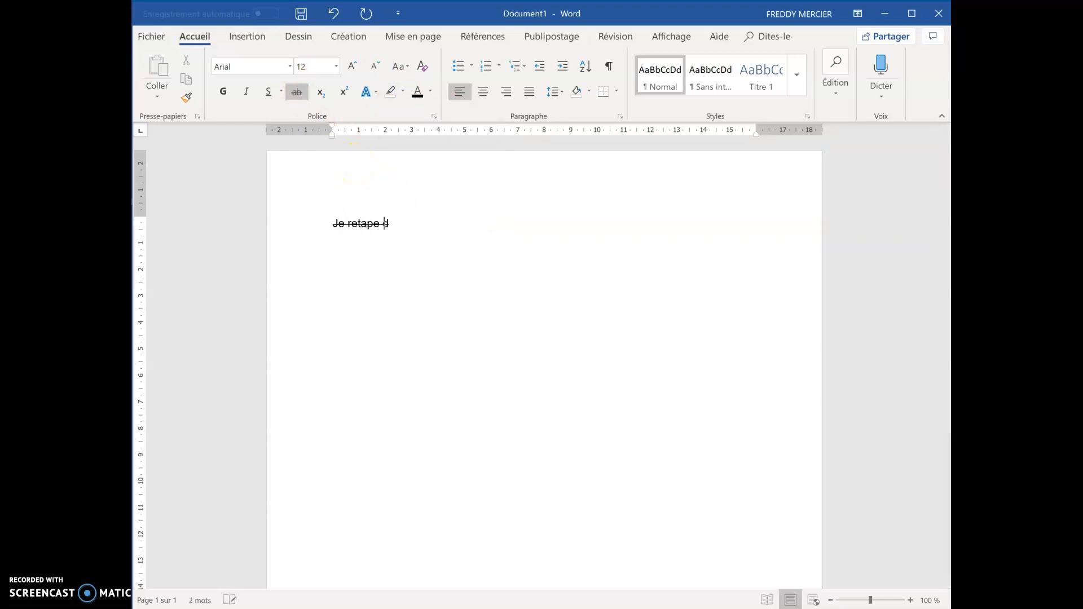
type("u texte")
left_click_drag(427, 223, 324, 221)
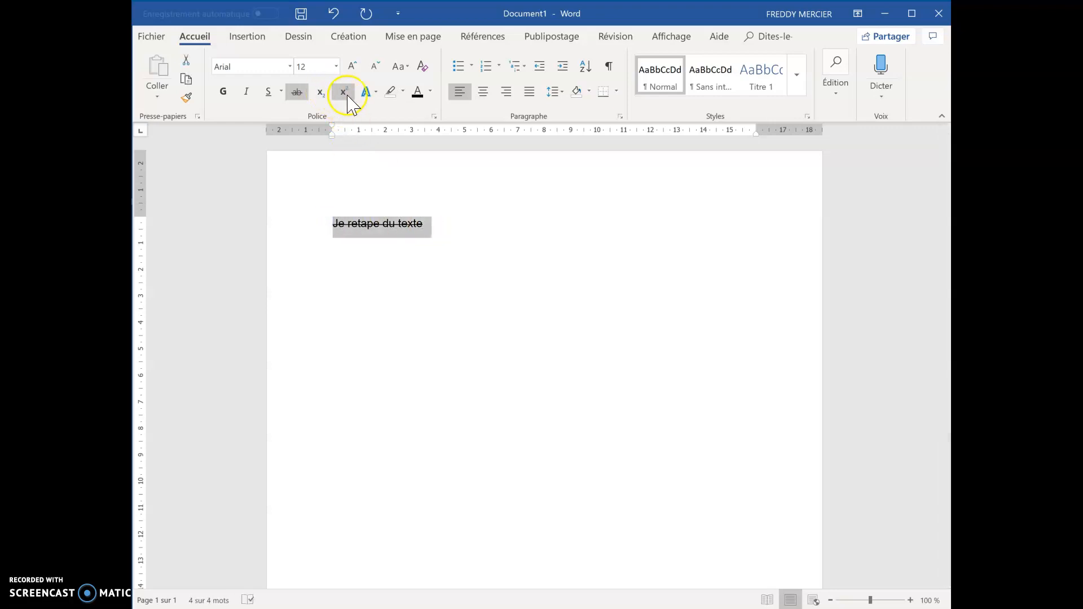
left_click(296, 92)
left_click(446, 221)
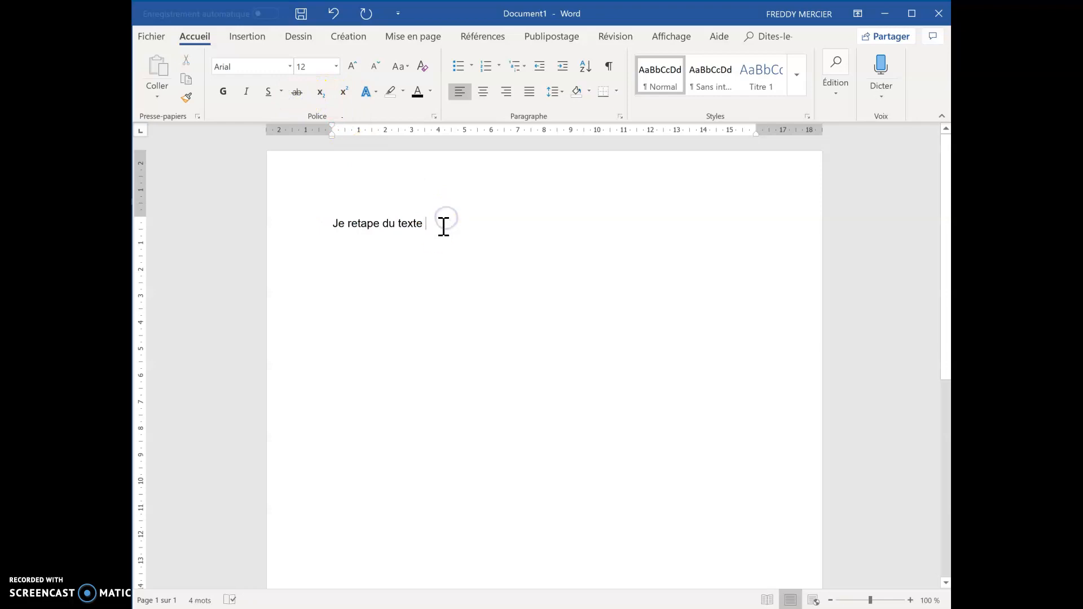
Copy the line "Je retape du texte" and paste it on the line below, keeping the source formatting.
key("Return")
left_click_drag(437, 224, 337, 225)
key("ctrl+c")
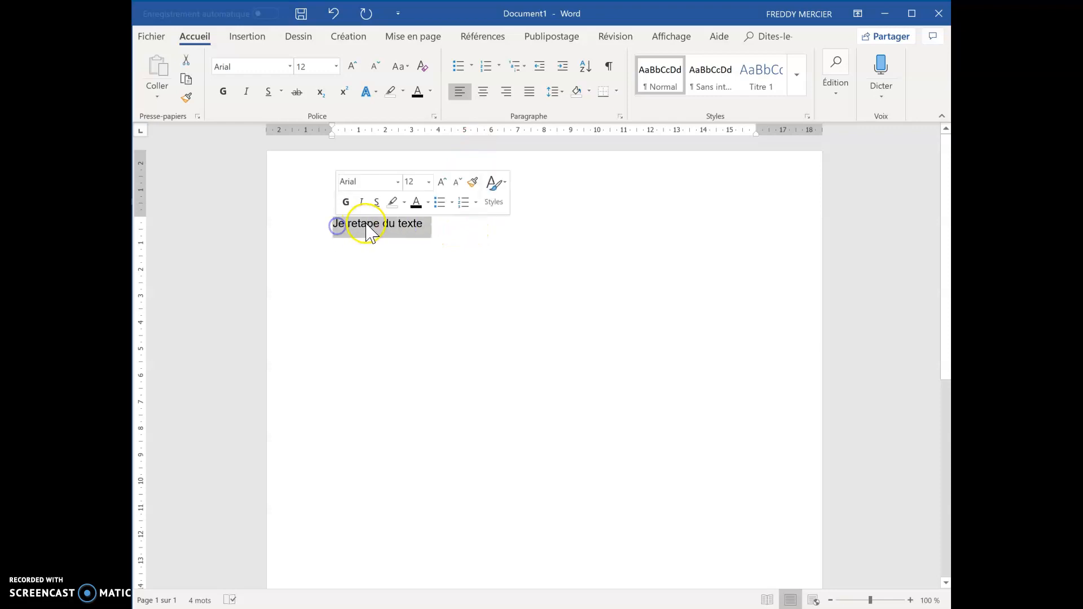
right_click(367, 228)
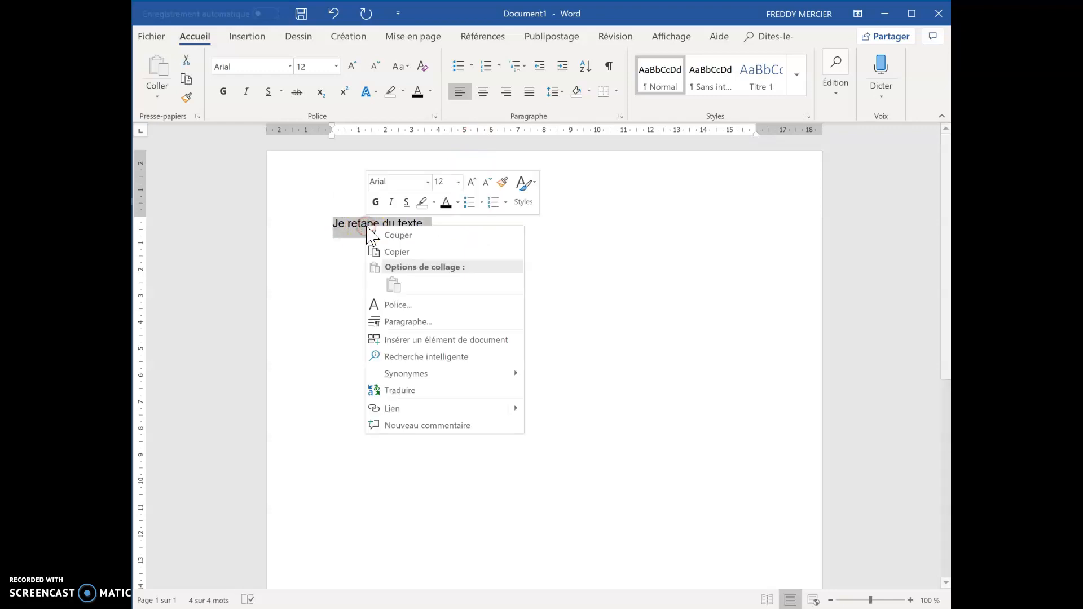
left_click(406, 261)
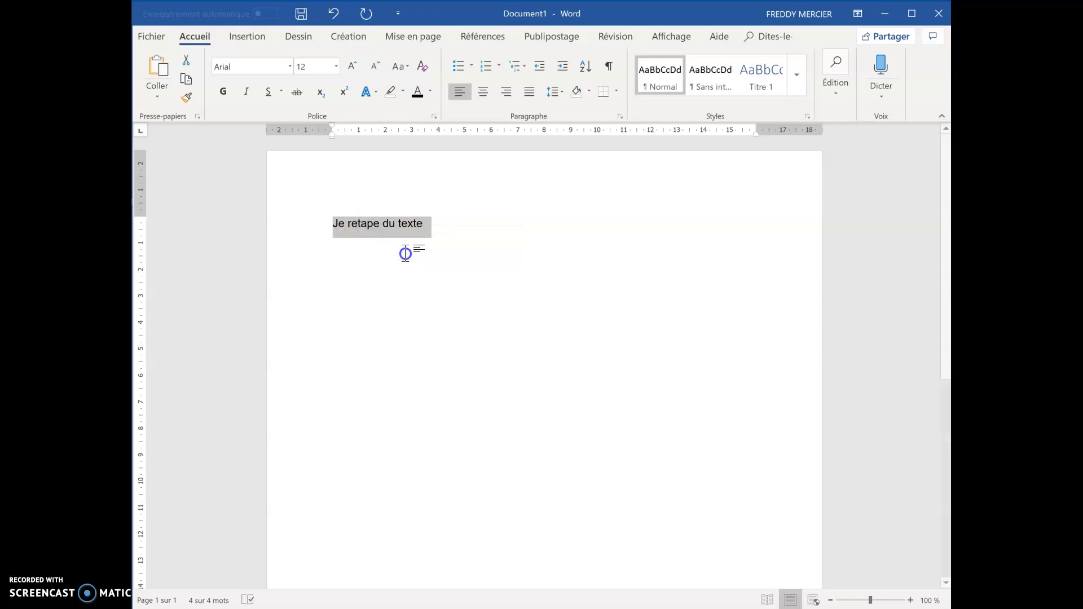
left_click(406, 247)
right_click(401, 248)
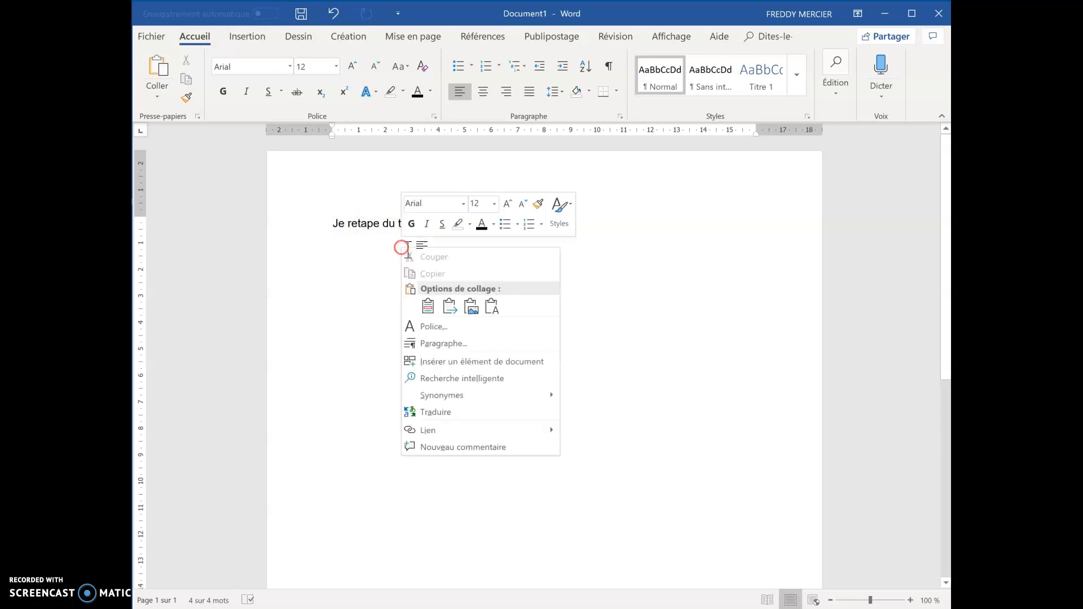
left_click(432, 308)
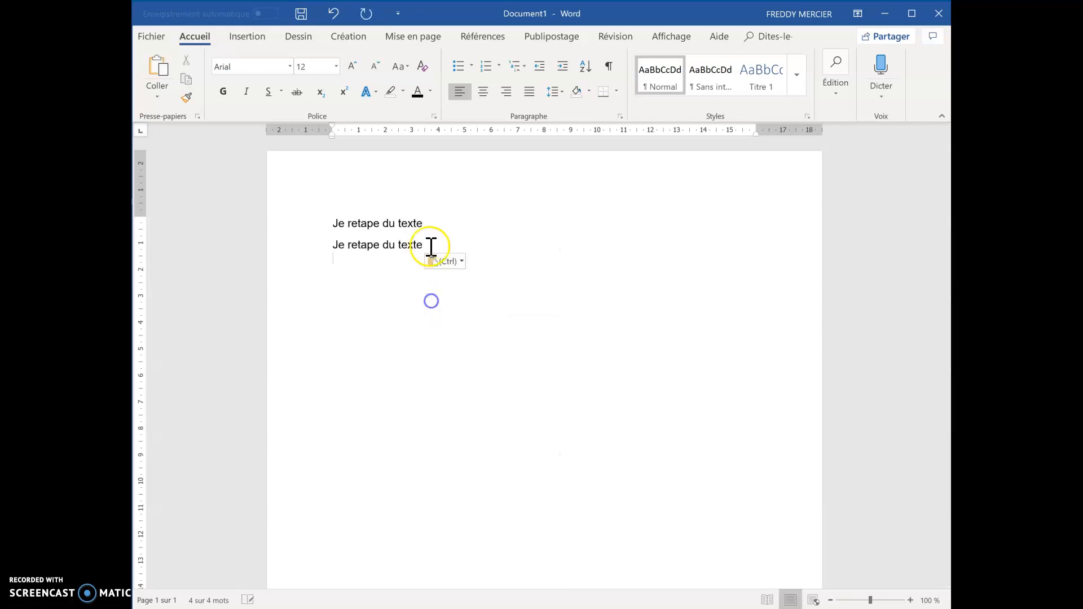
left_click_drag(441, 243, 338, 245)
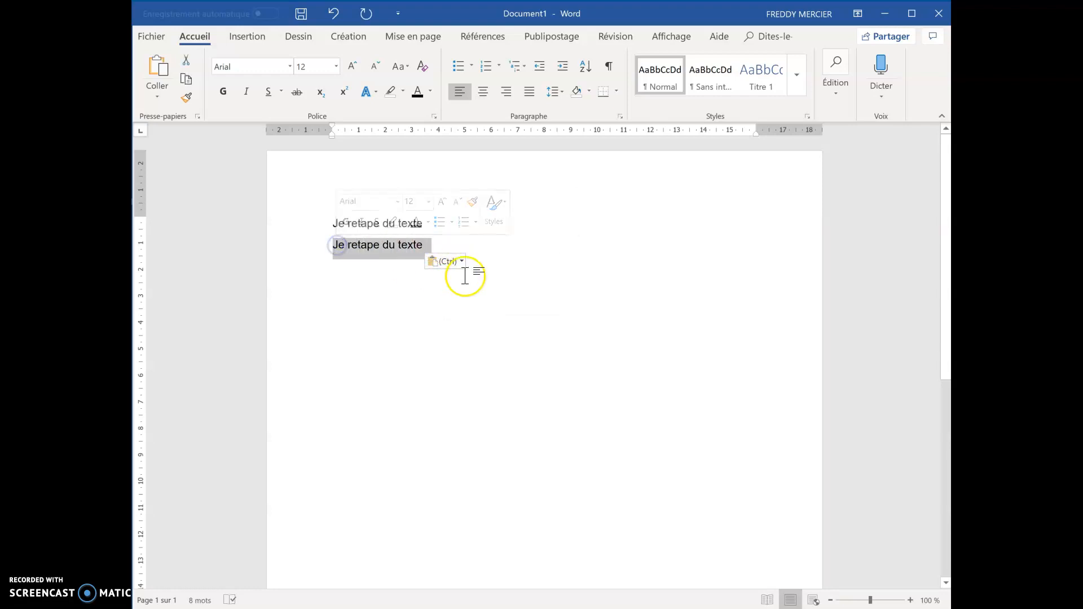
left_click(544, 250)
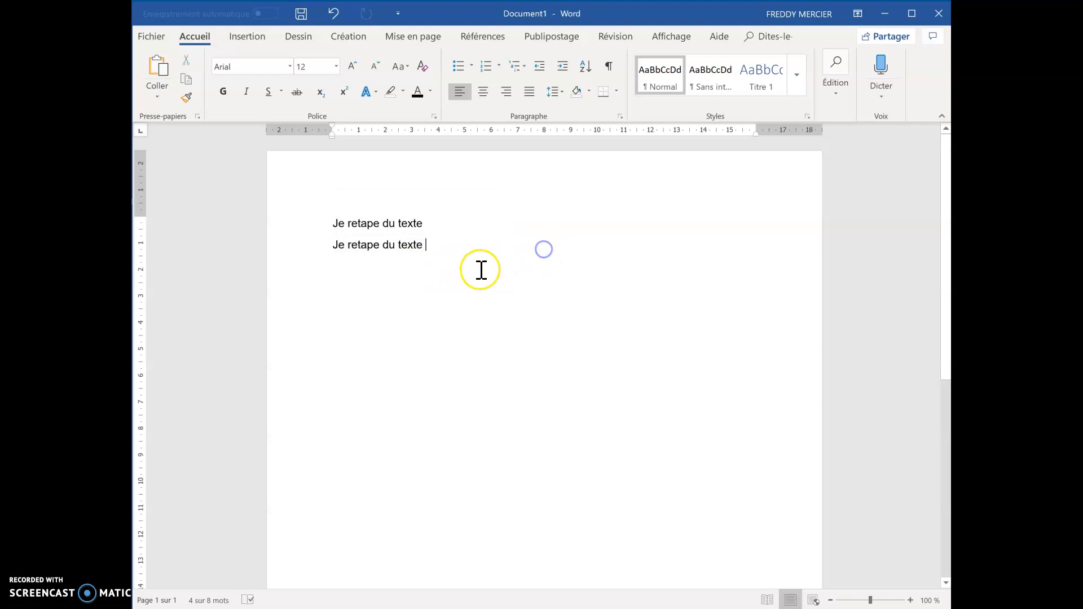
Append "Ctrl + C" to the end of the second line and copy those characters.
type("Ctrl")
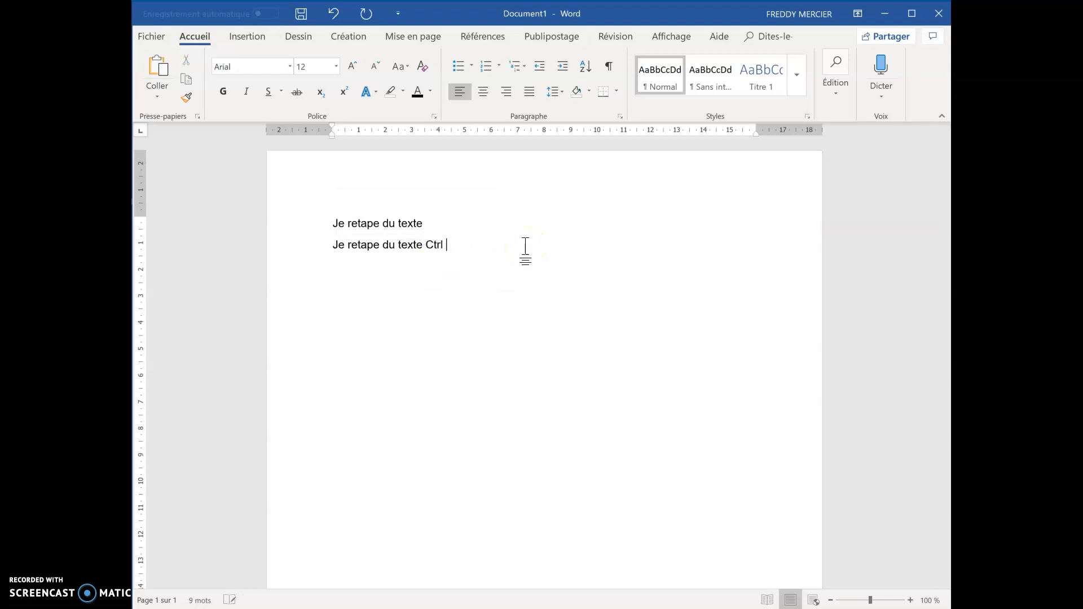
left_click_drag(479, 240, 428, 246)
key("ctrl+c")
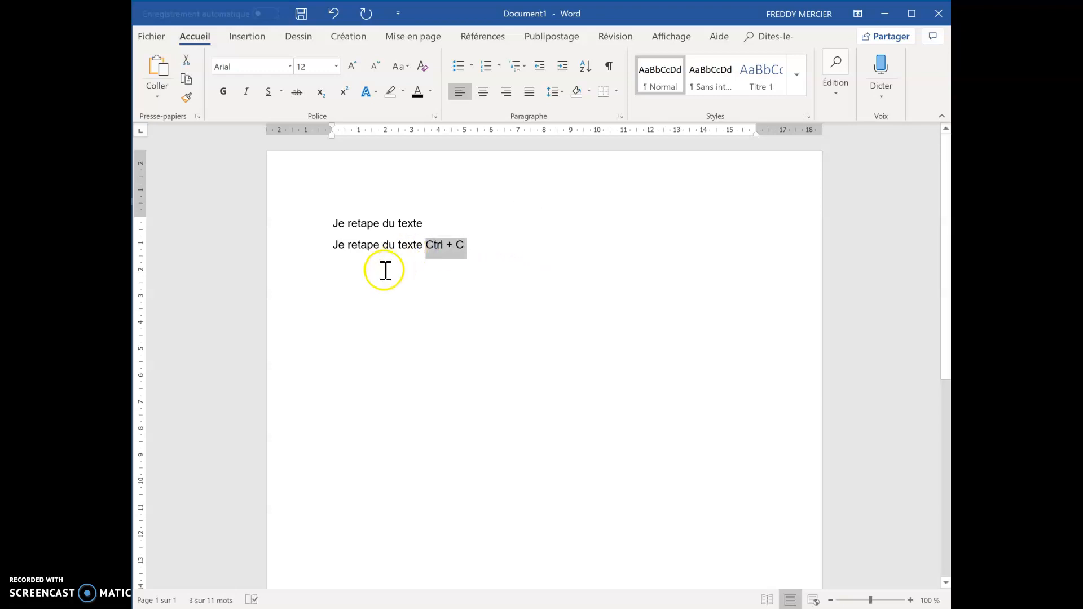
Paste the copied "Ctrl + C" on the line below and change it to "Ctrl + V".
left_click(385, 270)
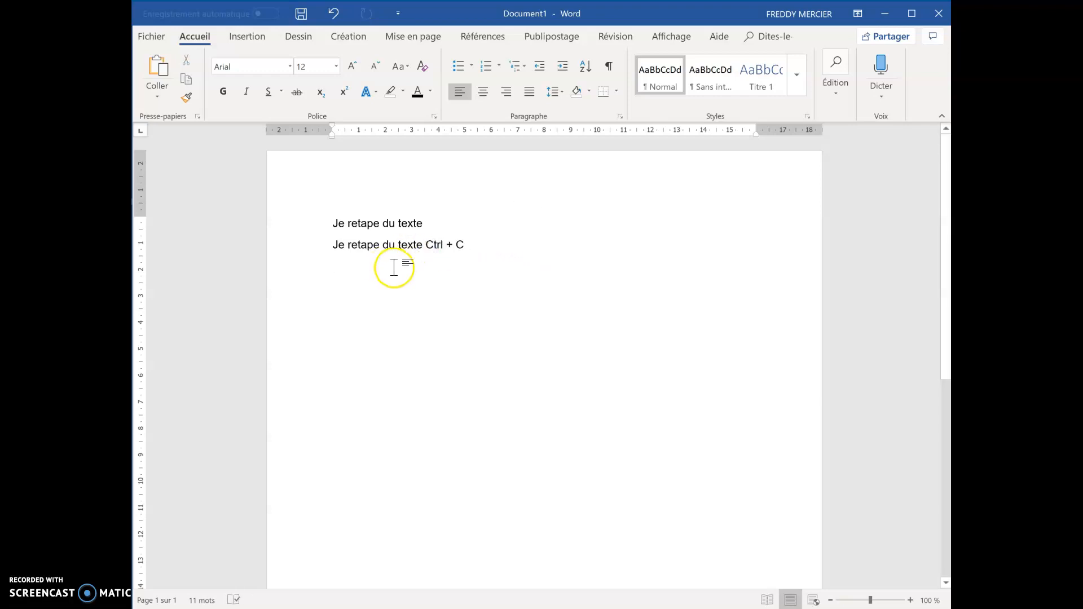
key("ctrl+v")
left_click(429, 264)
key("BackSpace")
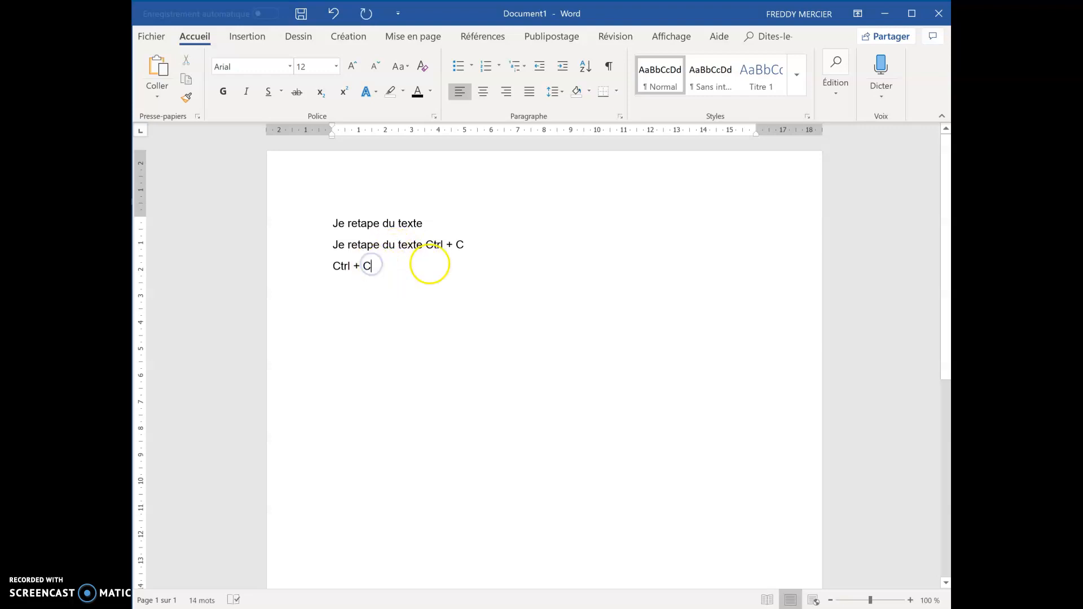
type("V")
Paste "Ctrl + C" five more times after "Ctrl + V" on the third line.
key("ctrl+v")
key("ctrl+v")
key("ctrl+v")
key("ctrl+v")
key("ctrl+v")
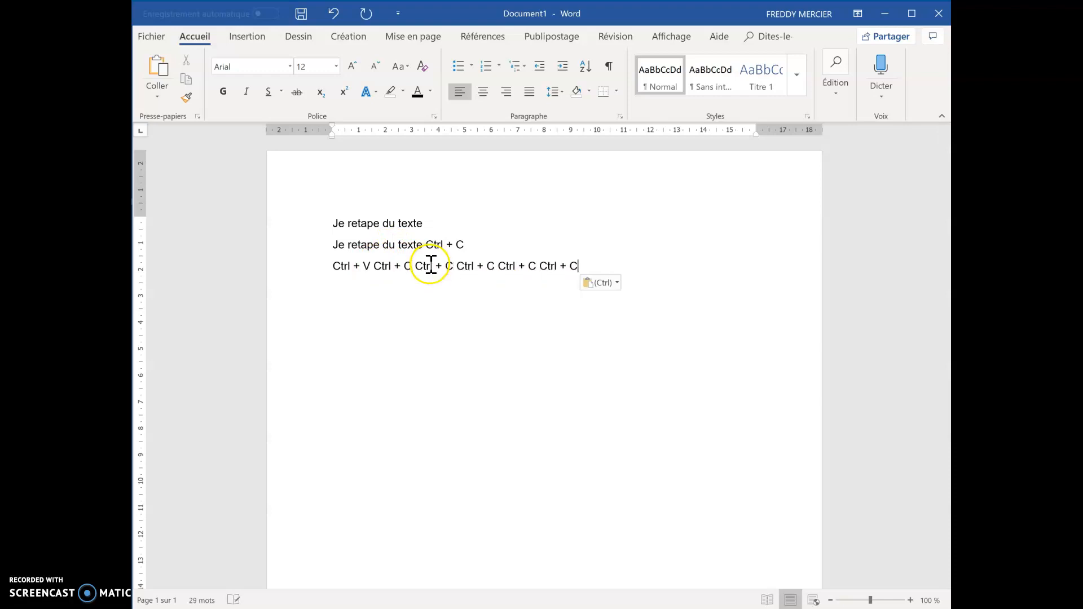
Delete the repeated pastes and the rest of the third line's text.
left_click_drag(598, 262, 382, 266)
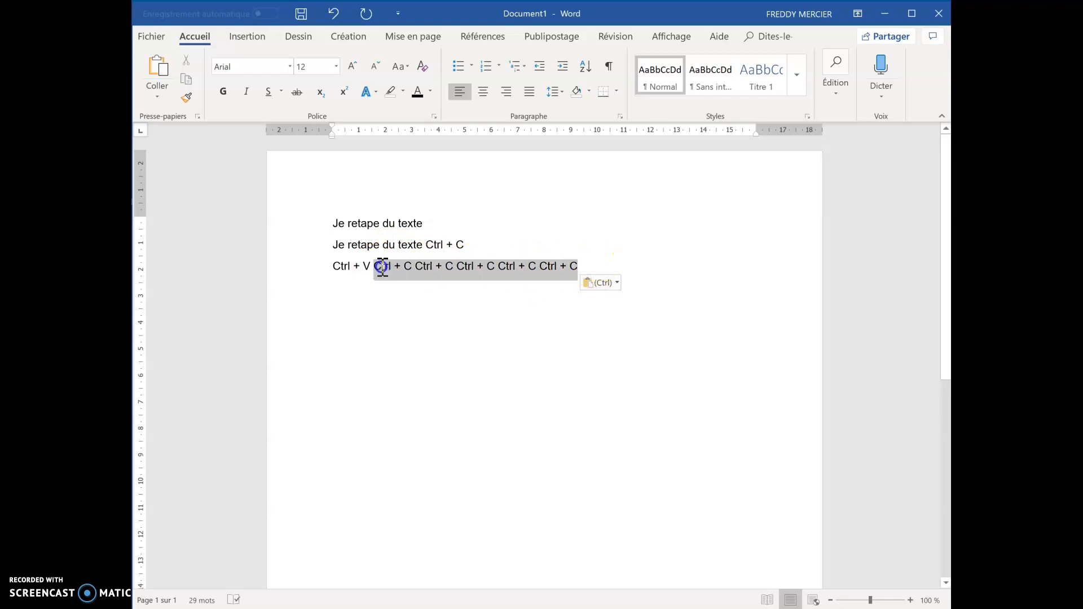
key("BackSpace")
key("BackSpace")
key("BackSpace")
key("BackSpace")
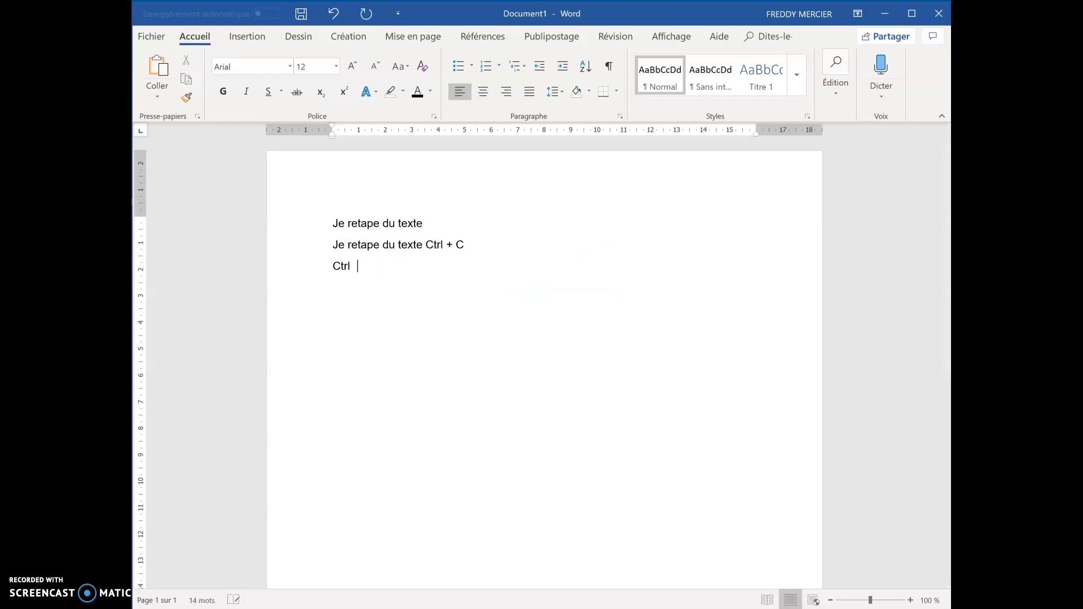
key("BackSpace")
key("BackSpace")
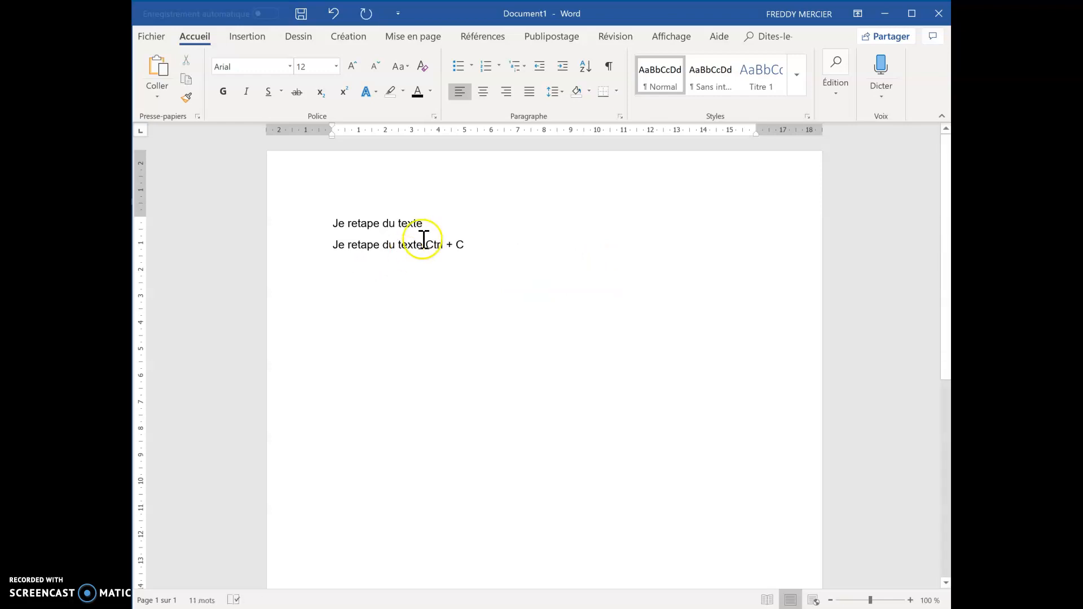
Create a numbered list on the third line with the items "Première partie" and "Deuxième partie".
left_click(489, 66)
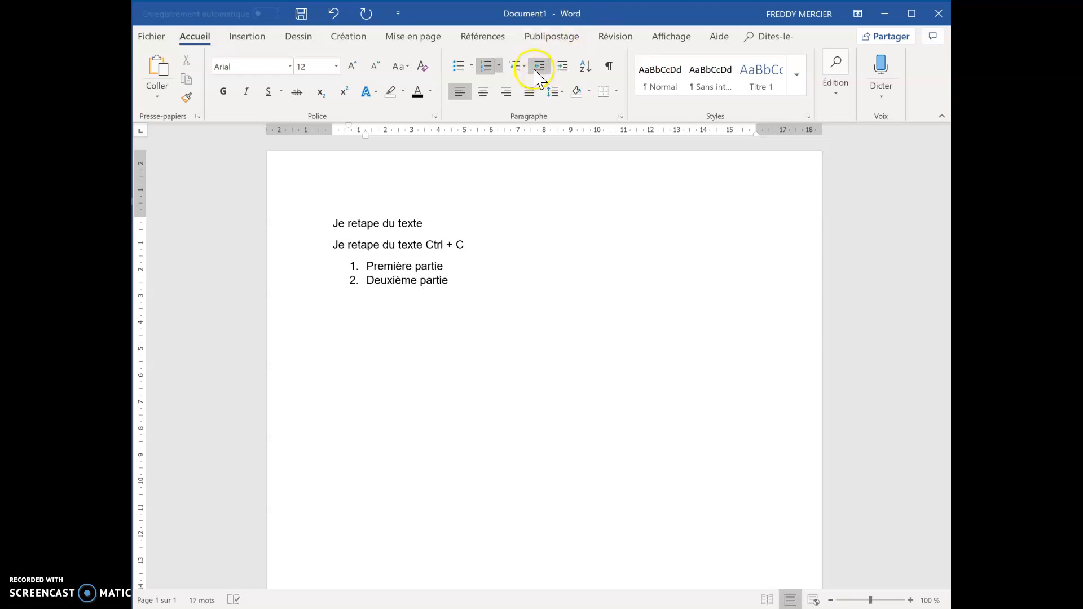
Examine the bullet library and the numbering formats available for the list.
left_click(472, 66)
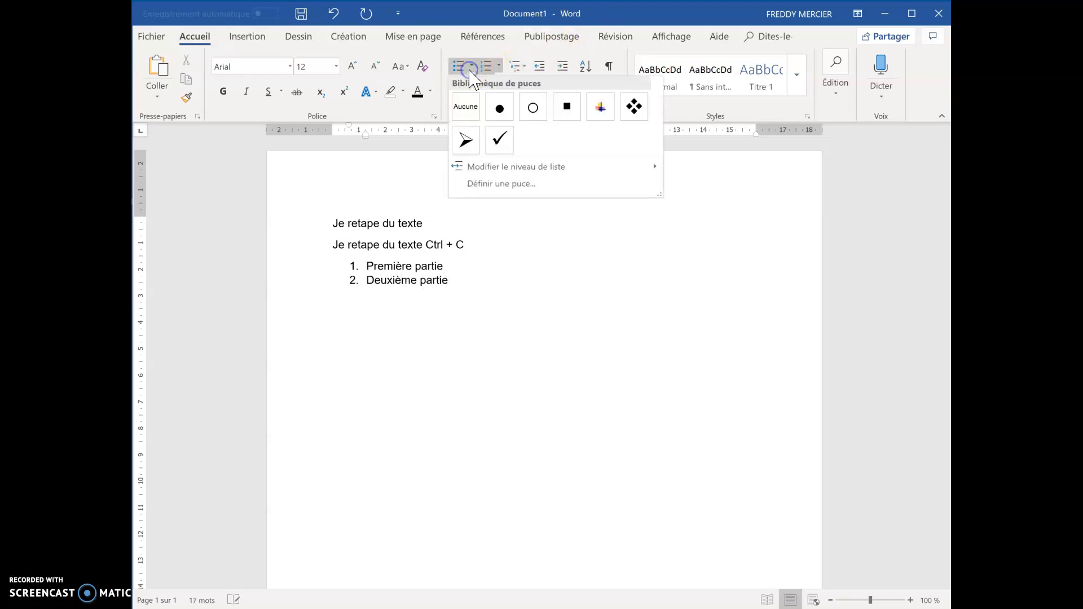
left_click(486, 66)
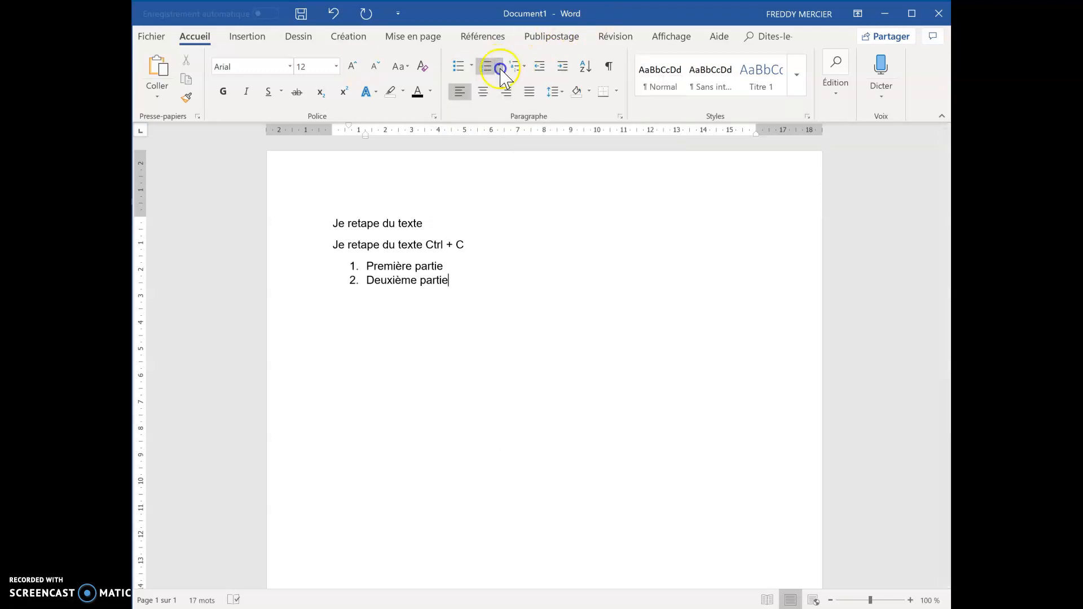
left_click(500, 67)
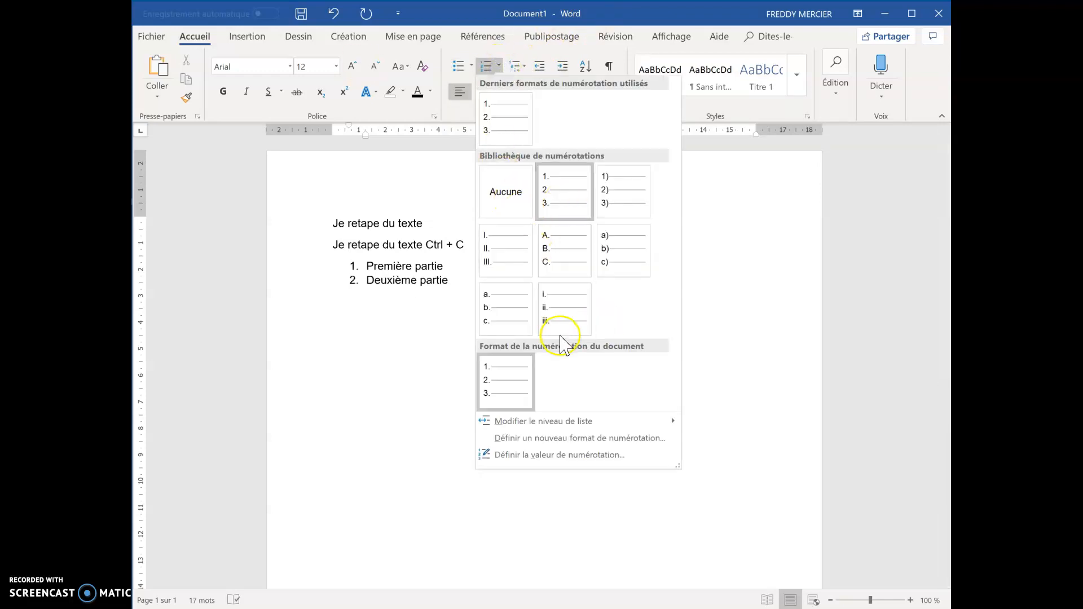
left_click(535, 71)
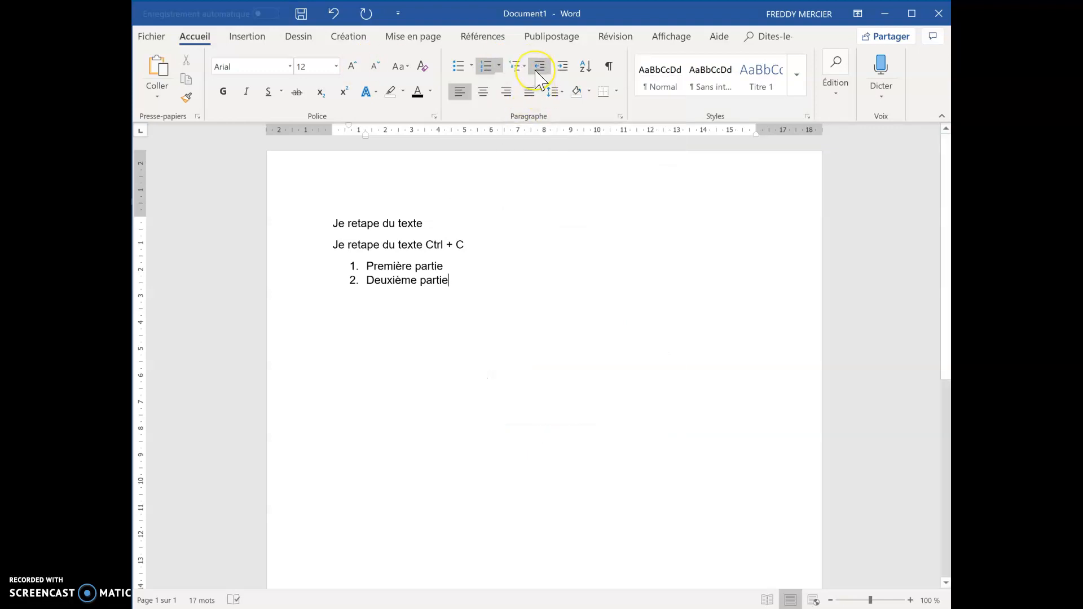
End the numbered list after "Deuxième partie" with an unnumbered blank line.
left_click(470, 284)
key("Return")
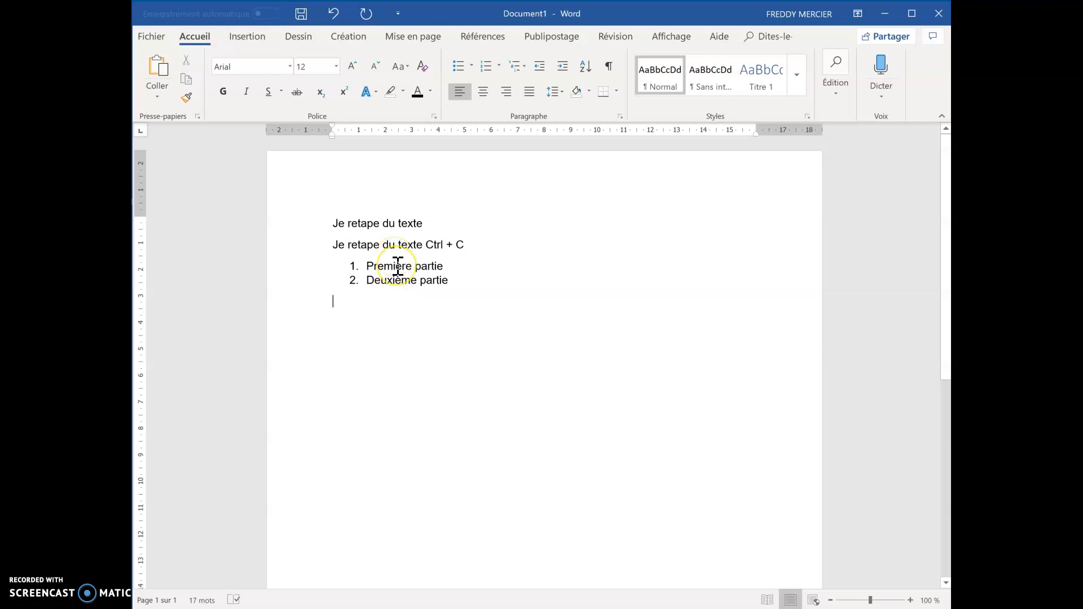
Insert blank spacing after "Je retape du texte" on the first line to reach the right half of the page.
key("Tab")
key("Tab")
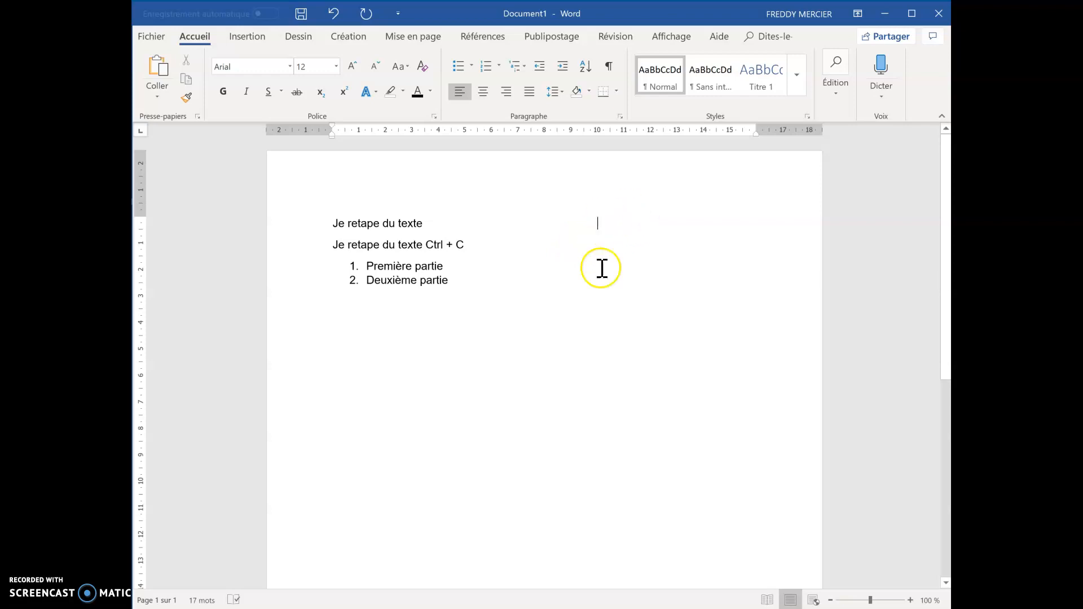
Delete all the blank spacing following the text on the first line.
key("BackSpace")
key("BackSpace")
key("BackSpace")
key("BackSpace")
key("BackSpace")
key("BackSpace")
key("BackSpace")
key("BackSpace")
key("BackSpace")
key("BackSpace")
key("BackSpace")
key("BackSpace")
key("BackSpace")
key("BackSpace")
key("BackSpace")
key("BackSpace")
key("BackSpace")
key("BackSpace")
key("BackSpace")
key("BackSpace")
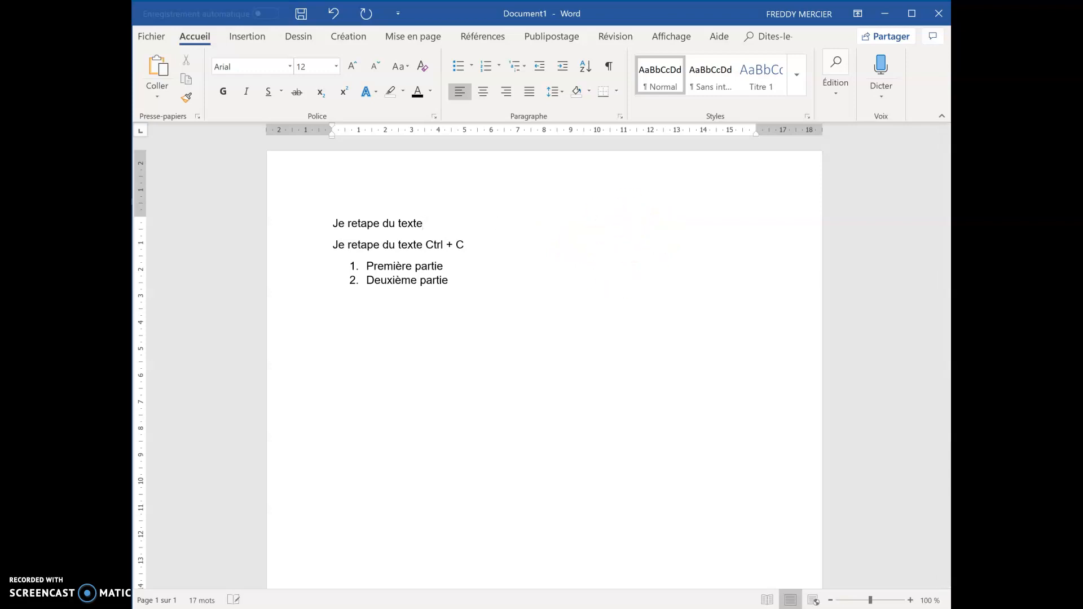
Add a left tab stop at about 9.5 cm on the first line and write "Tapez un texte à droite" there.
left_click(586, 134)
left_click(598, 217)
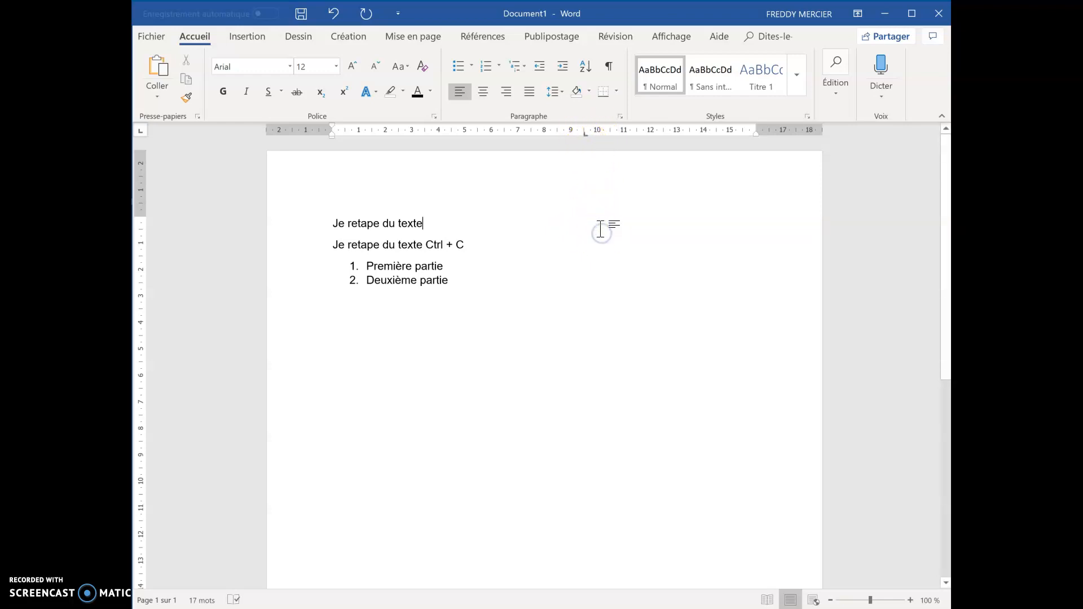
type("Tapez un texte à droite")
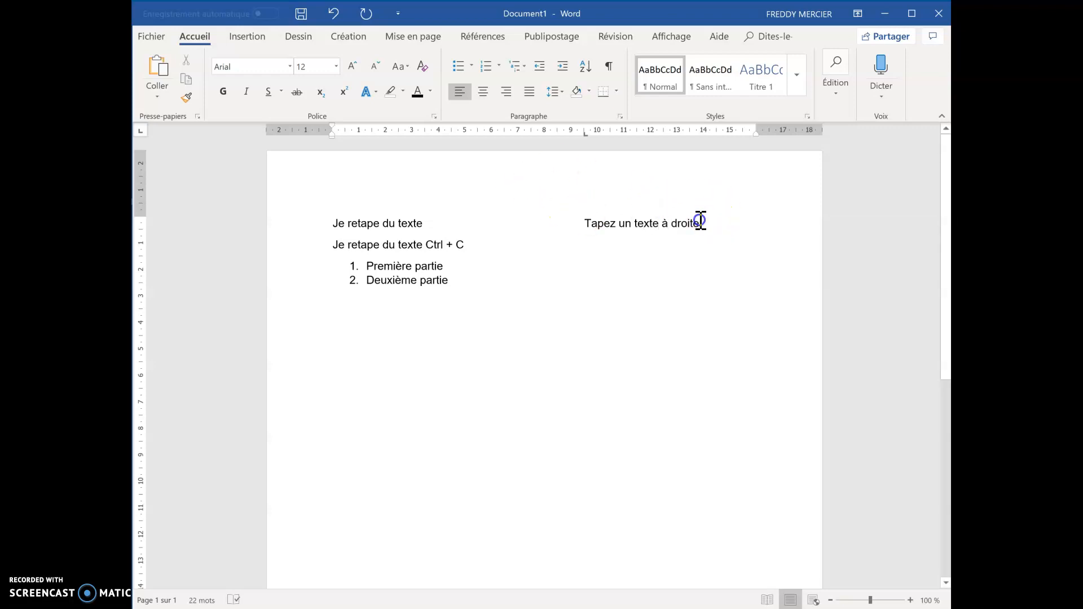
Insert a blank line after "Tapez un texte à droite" and delete it again.
left_click_drag(700, 224, 597, 228)
left_click(717, 231)
key("Return")
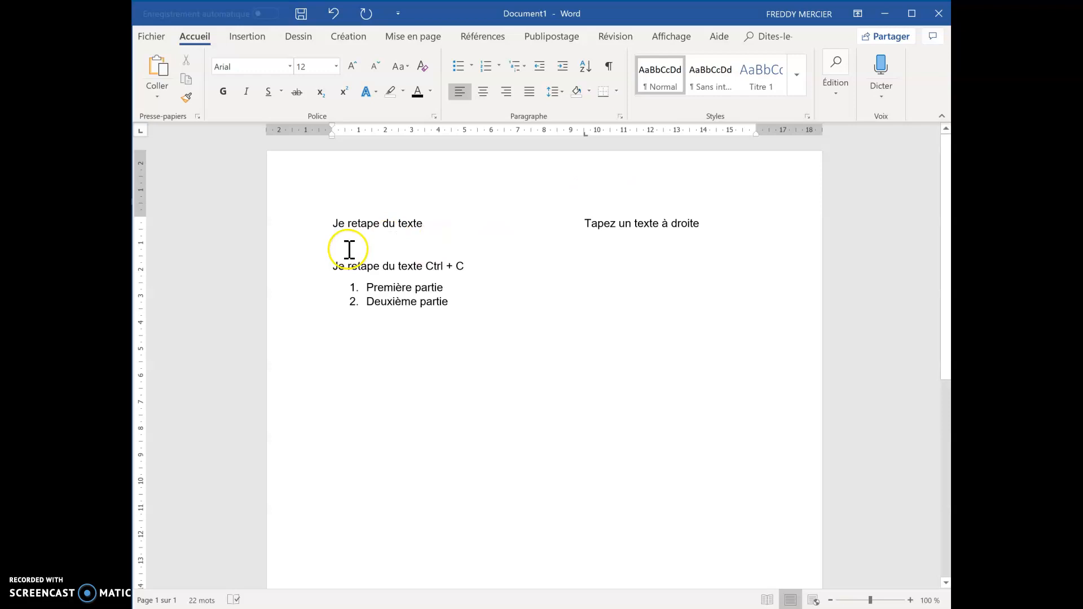
key("Delete")
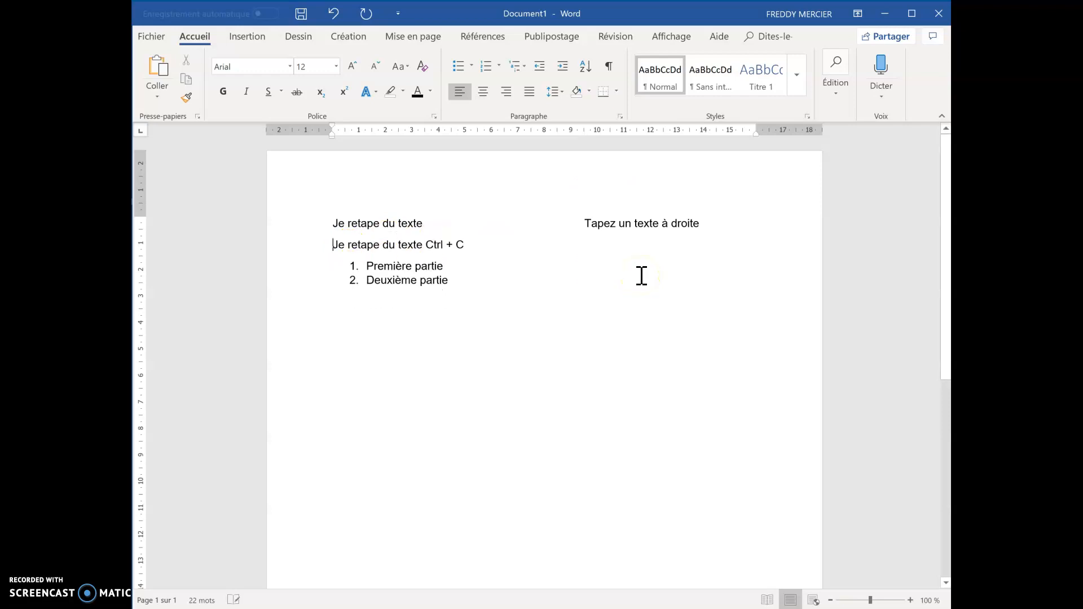
left_click(620, 248)
key("BackSpace")
key("BackSpace")
key("BackSpace")
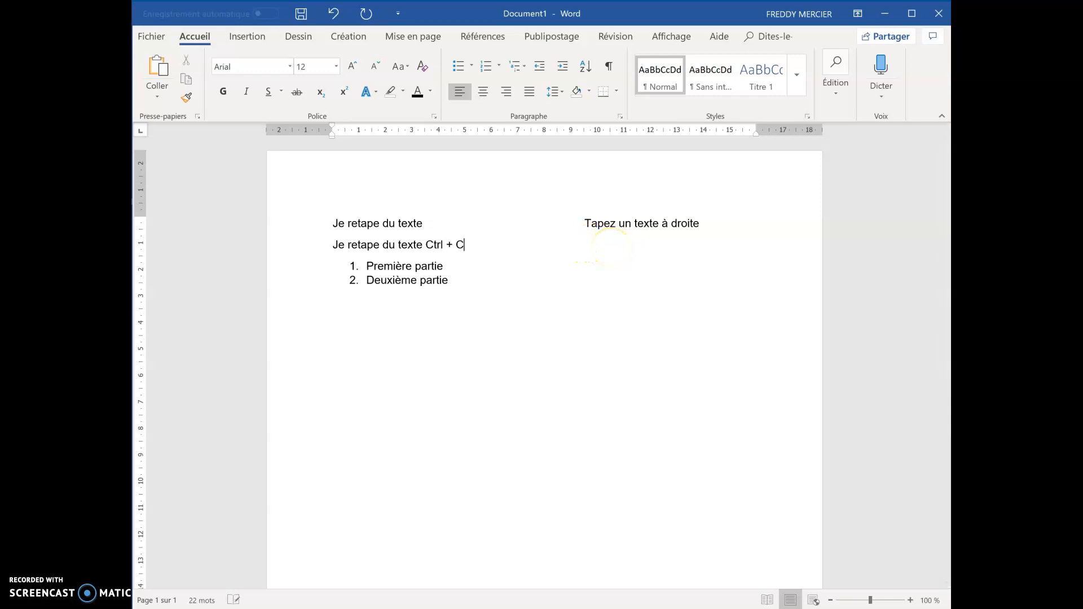
Draw a text box about 6 by 4 cm below "Tapez un texte à droite" and write "Tapez le texte souhaité" in it.
left_click(249, 40)
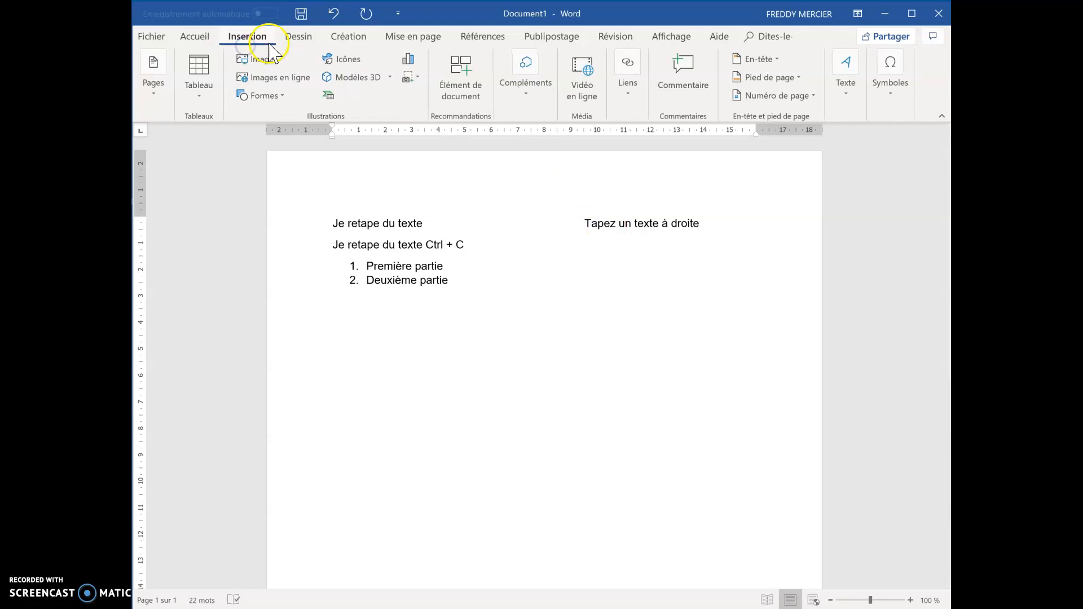
left_click(270, 95)
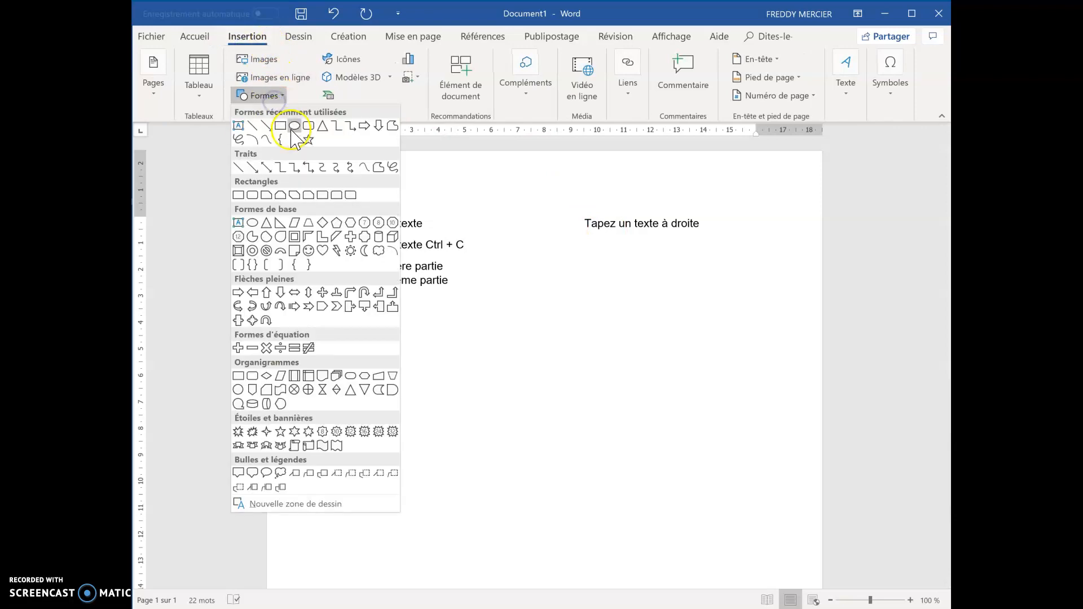
left_click(239, 126)
left_click_drag(585, 247, 753, 356)
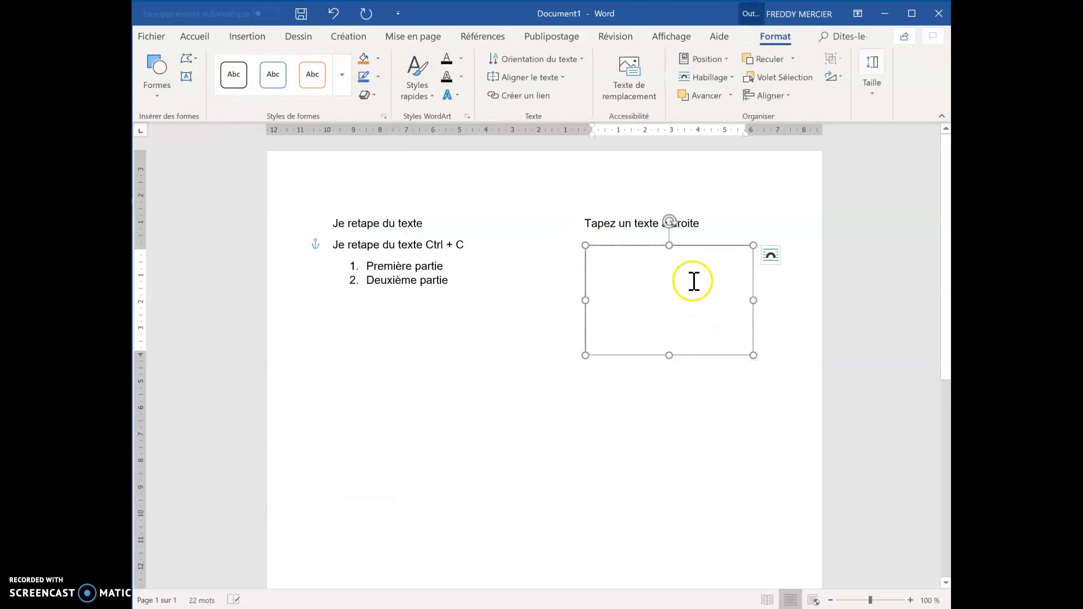
type("Tapez le texte souhaité")
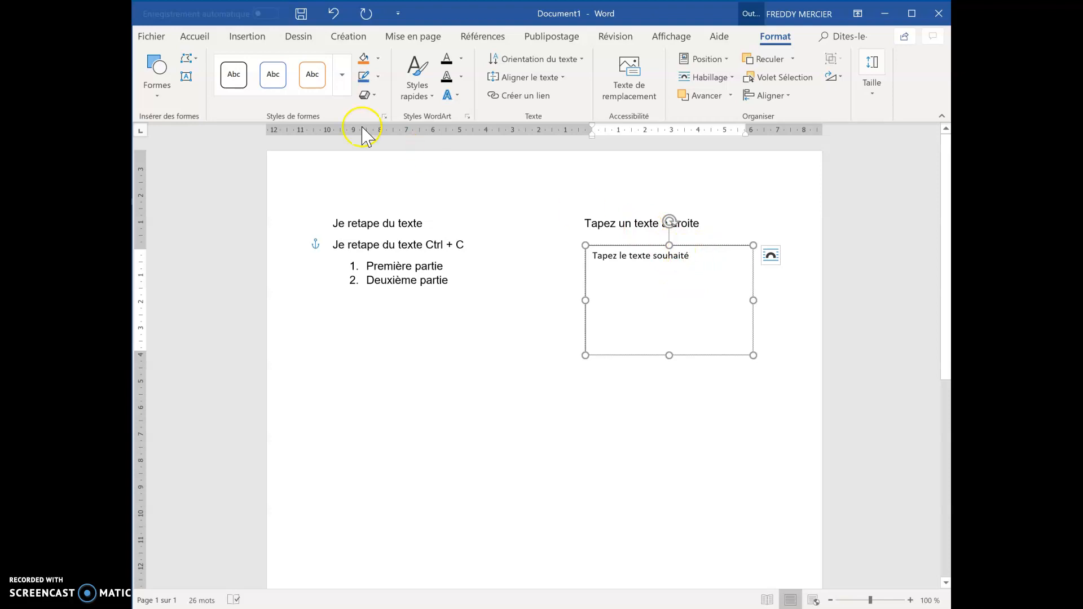
Select the text inside the text box and examine the fonts available for it.
left_click(194, 38)
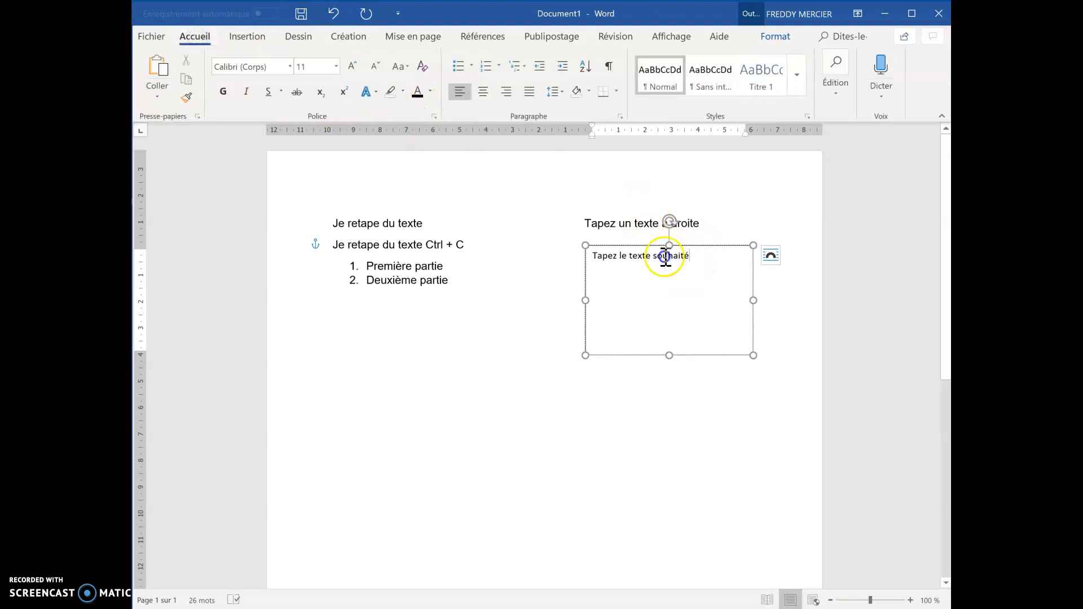
left_click_drag(666, 257, 580, 246)
left_click(290, 66)
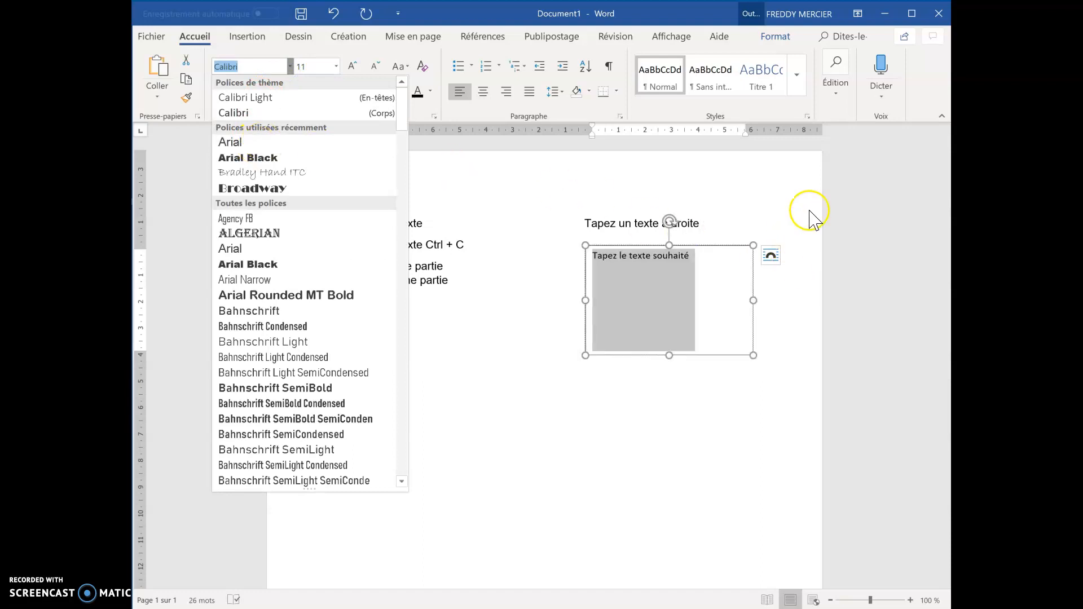
key("Escape")
left_click(186, 97)
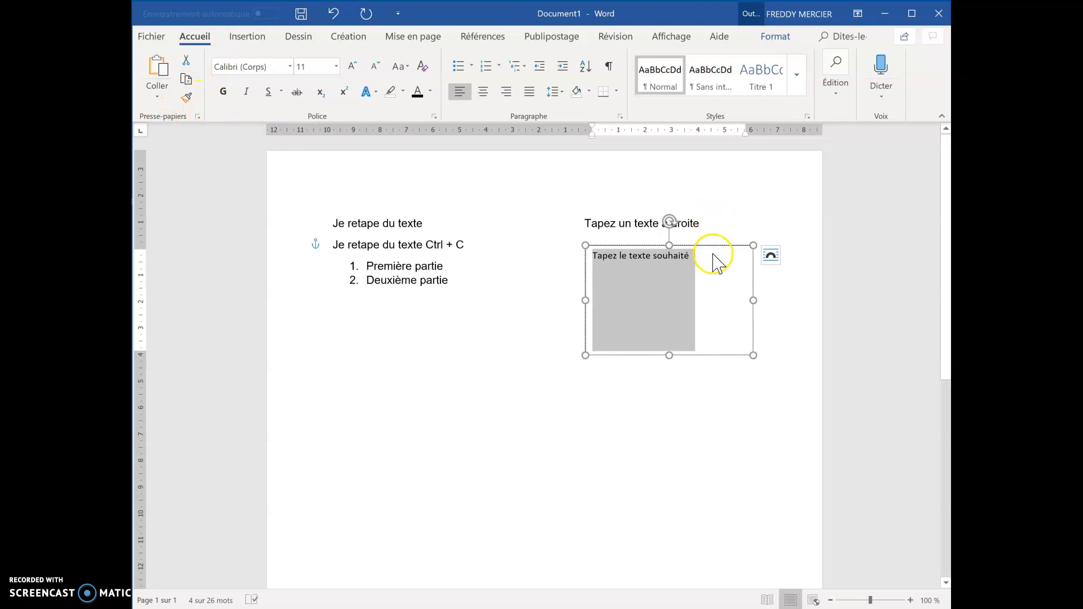
Move the text box slightly left and up, then deselect it.
left_click(707, 222)
mouse_move(703, 247)
left_mouse_down()
mouse_move(687, 242)
mouse_move(712, 245)
mouse_move(694, 244)
left_mouse_up()
left_click(778, 259)
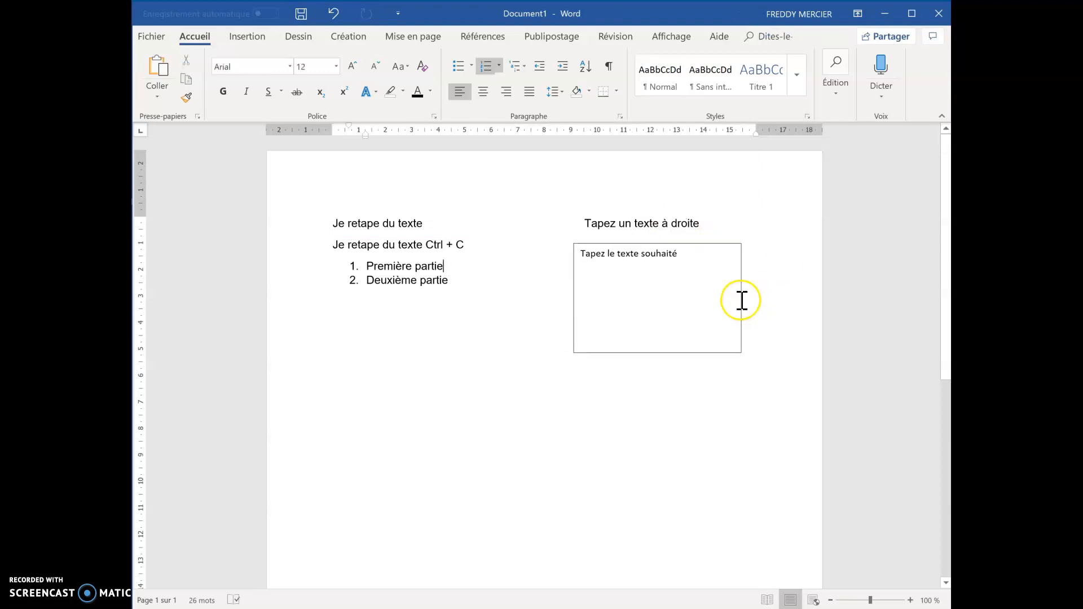
Set the text box's fill to Aucun remplissage and its outline to Sans contour.
left_click(742, 299)
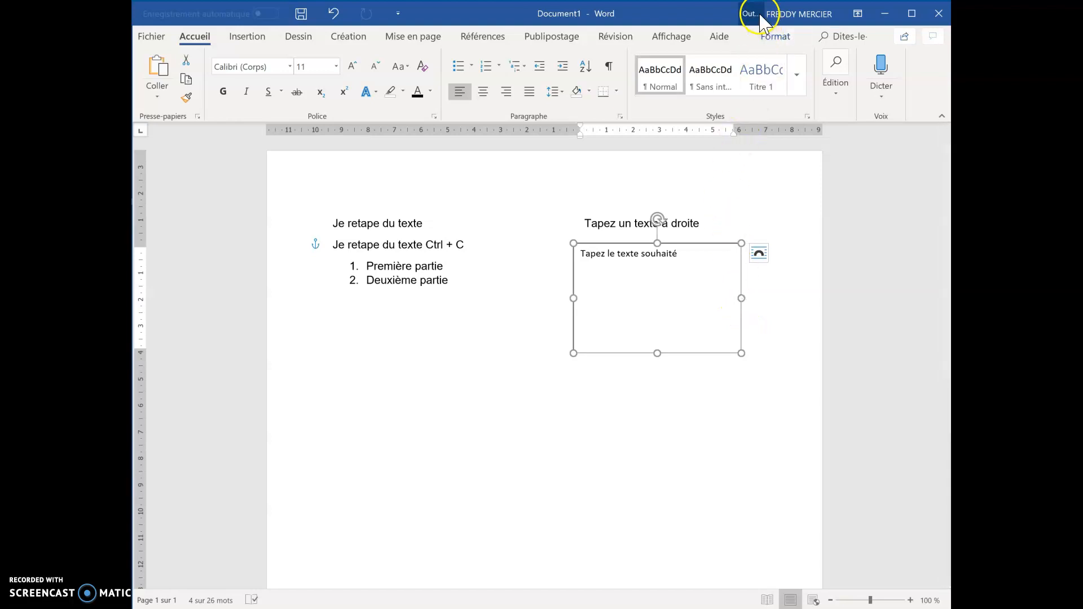
left_click(774, 37)
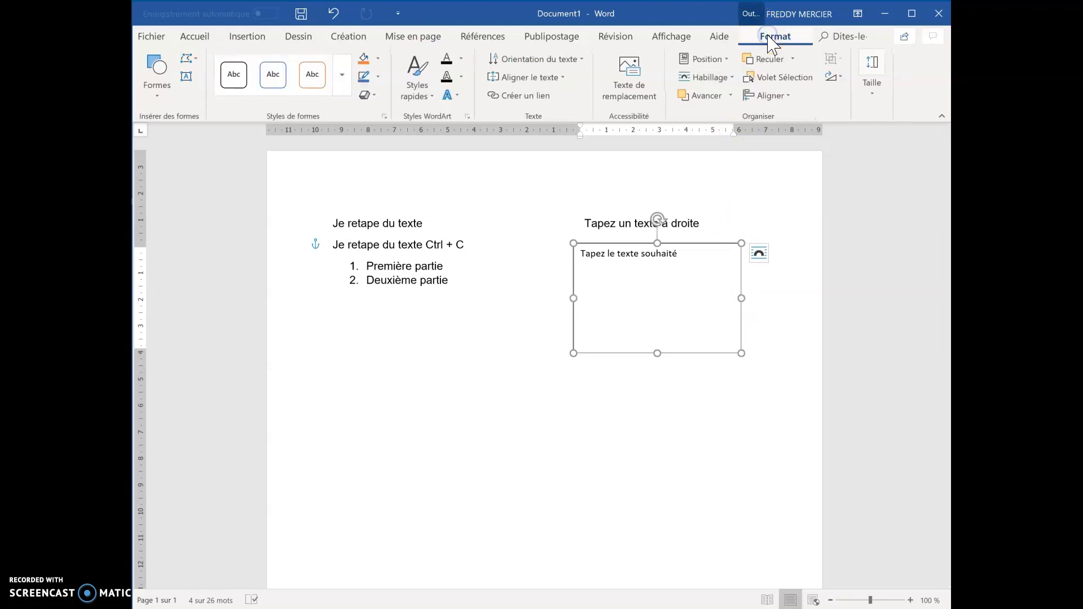
left_click(381, 62)
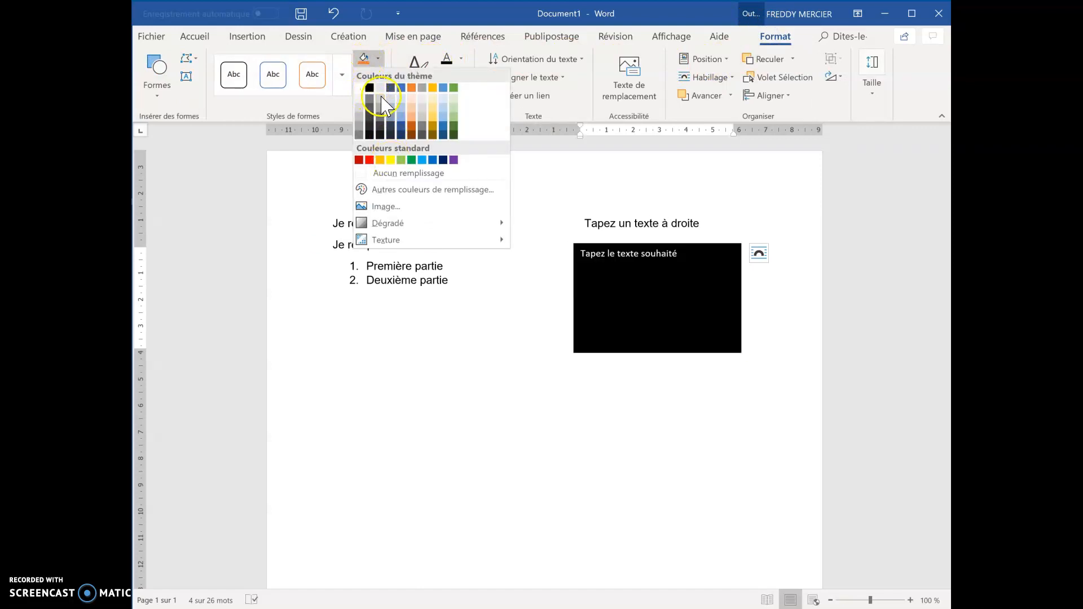
left_click(399, 173)
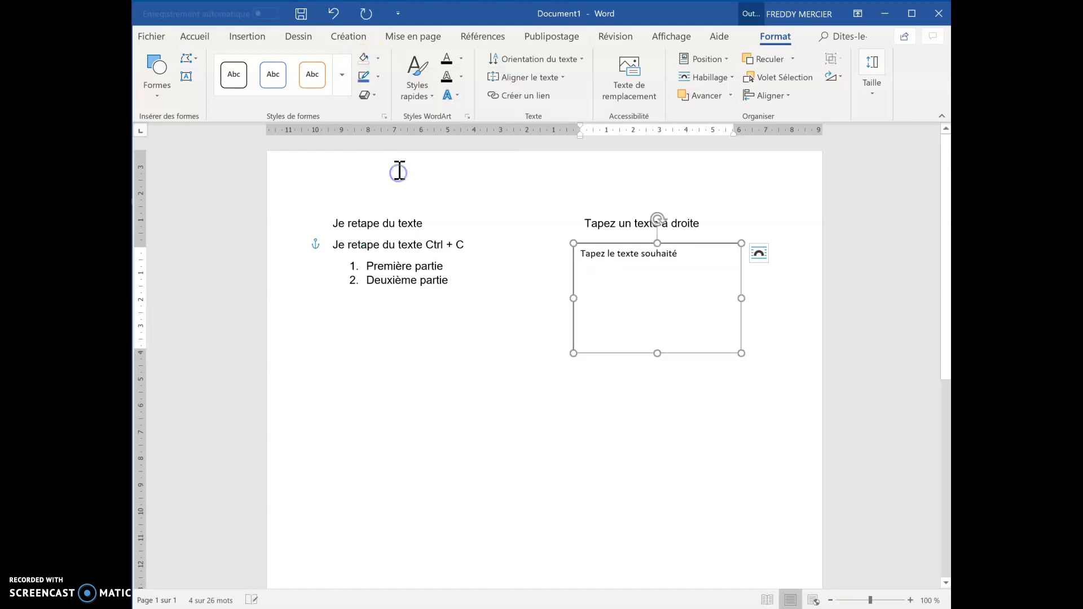
left_click(385, 85)
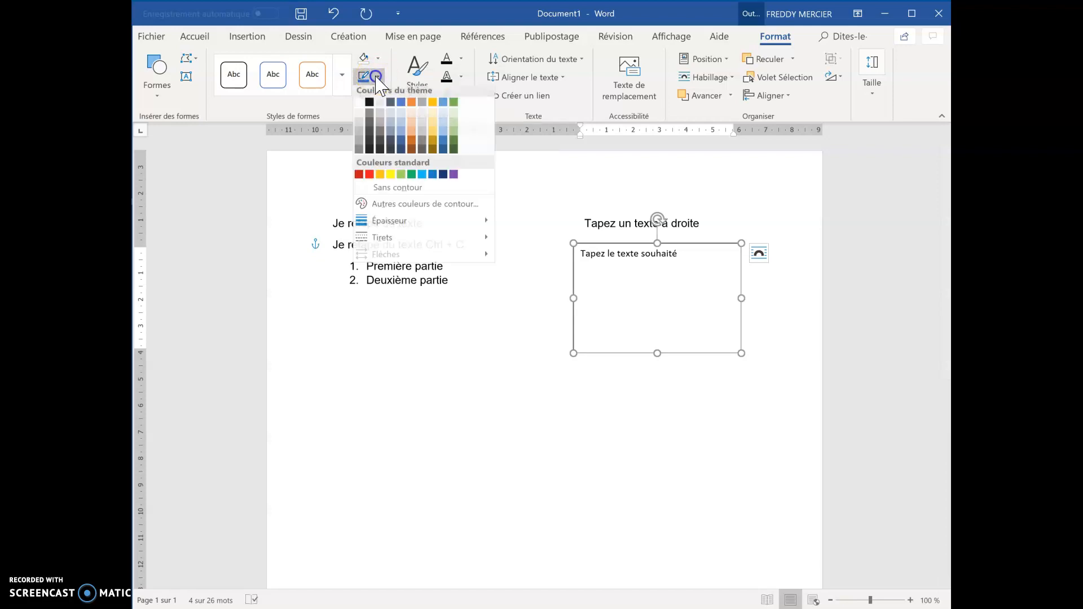
left_click(397, 190)
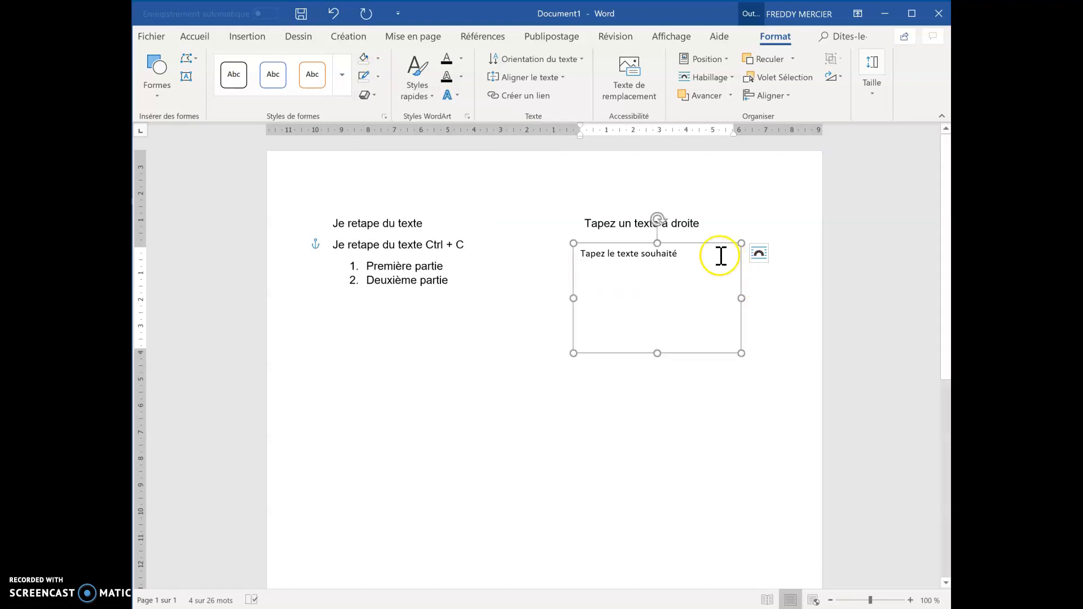
Nudge the text box slightly right and down, then copy the formatting of "Tapez un texte à droite" onto its text.
mouse_move(707, 242)
left_mouse_down()
mouse_move(706, 211)
mouse_move(711, 260)
mouse_move(714, 250)
left_mouse_up()
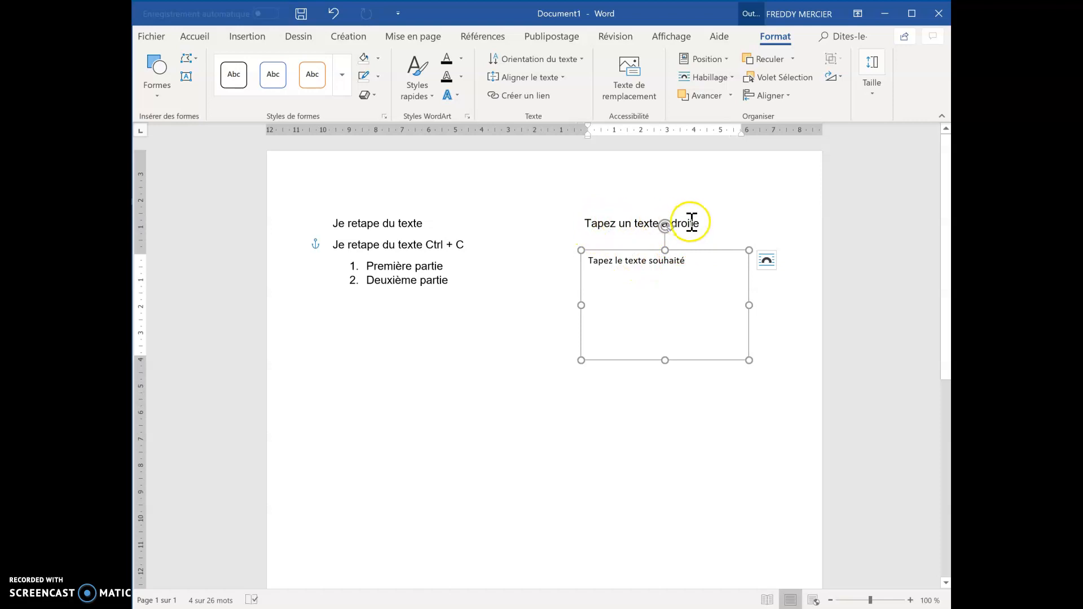
left_click_drag(699, 223, 587, 221)
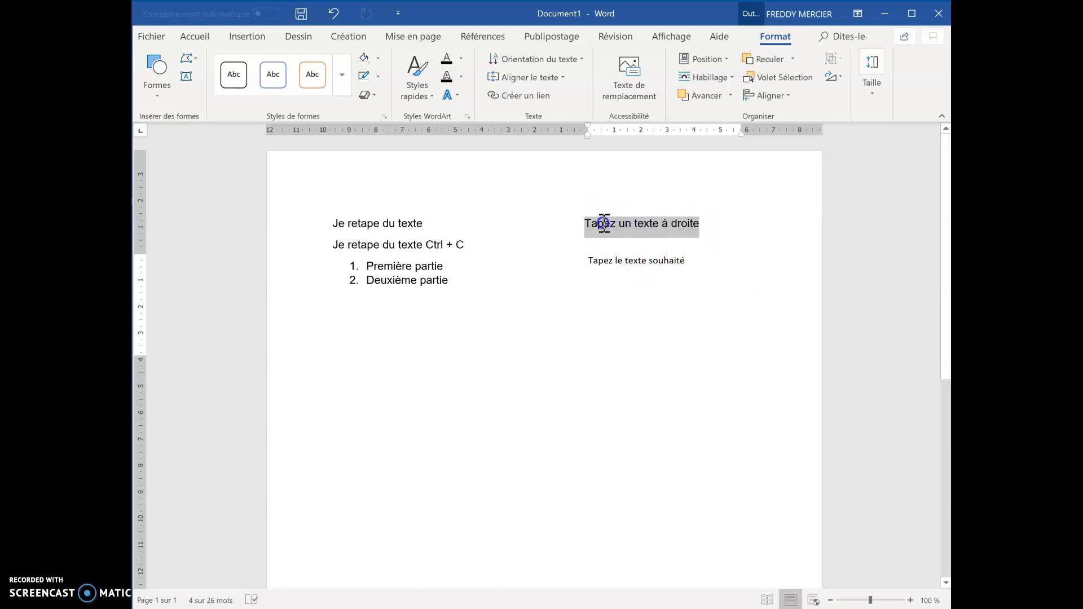
left_click(188, 100)
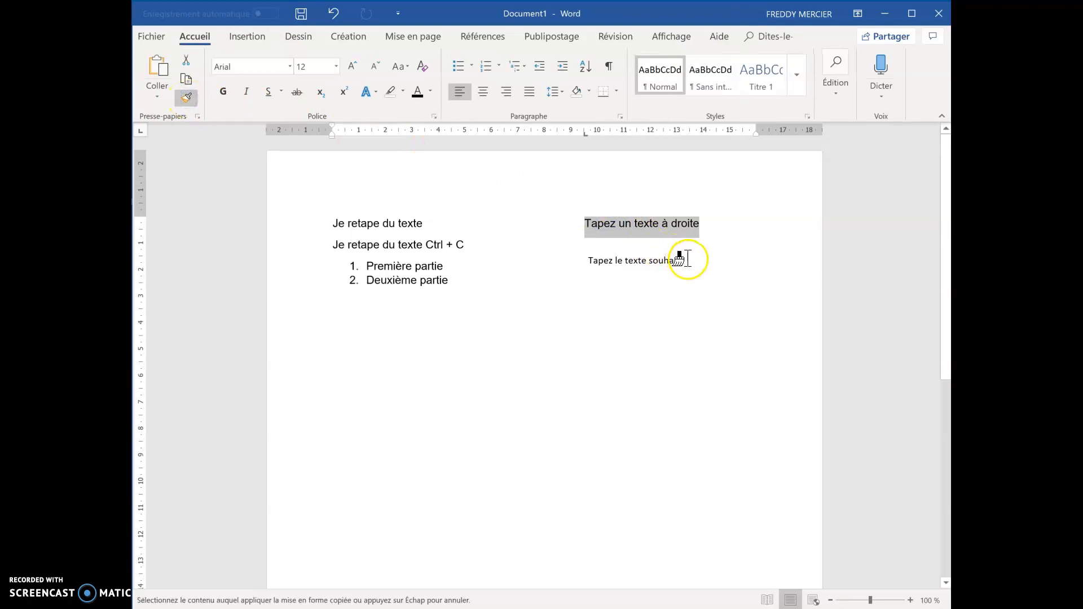
left_click_drag(687, 259, 575, 252)
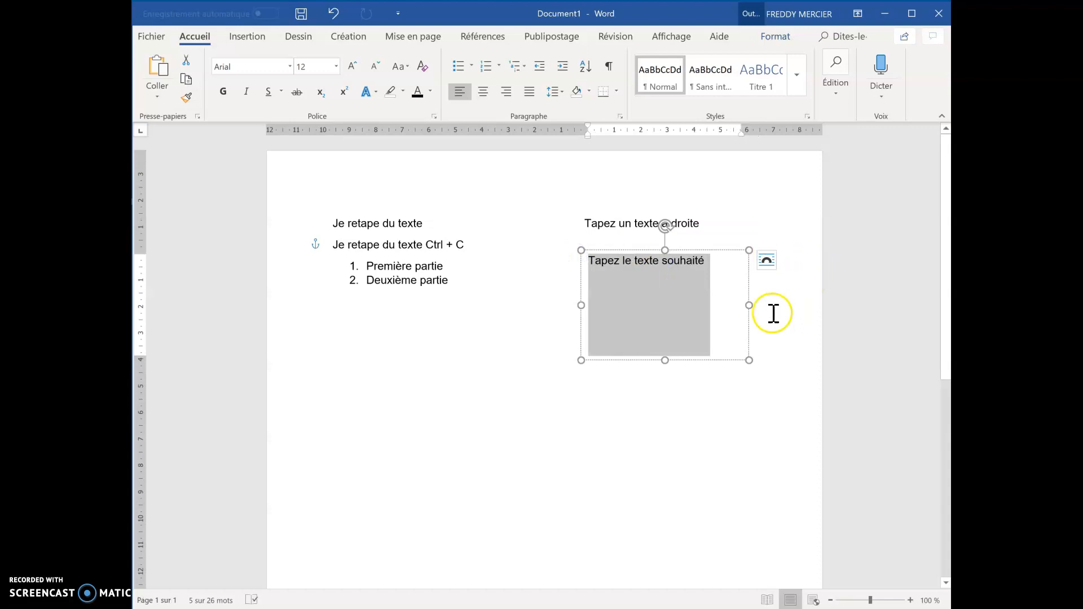
Move the text box down and left, below the numbered list, and add blank lines after "Deuxième partie".
left_click(717, 262)
left_click_drag(716, 263, 632, 342)
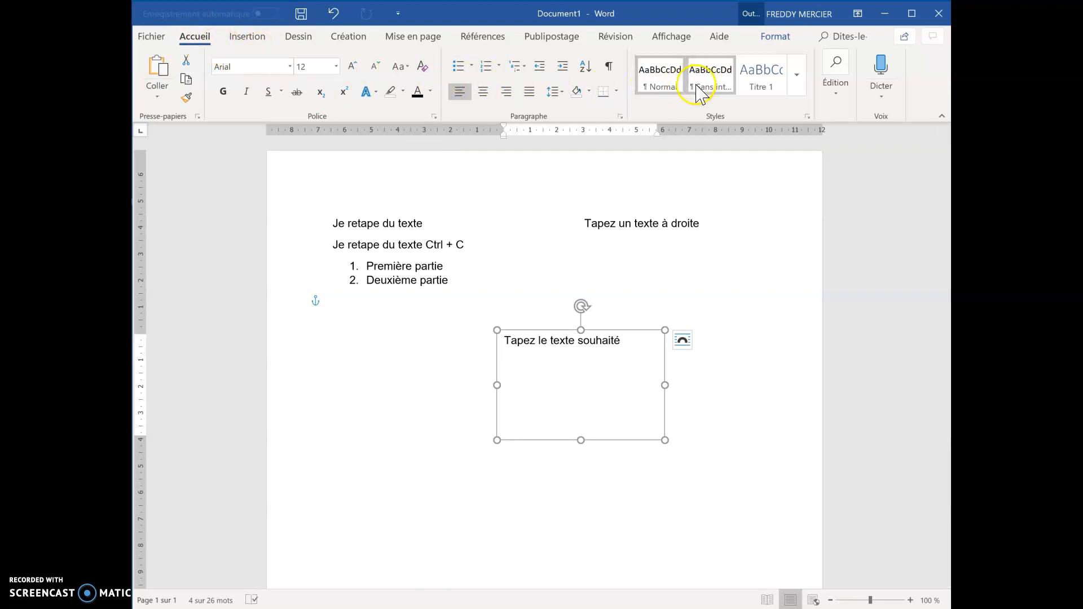
left_click(486, 284)
key("Return")
key("Return")
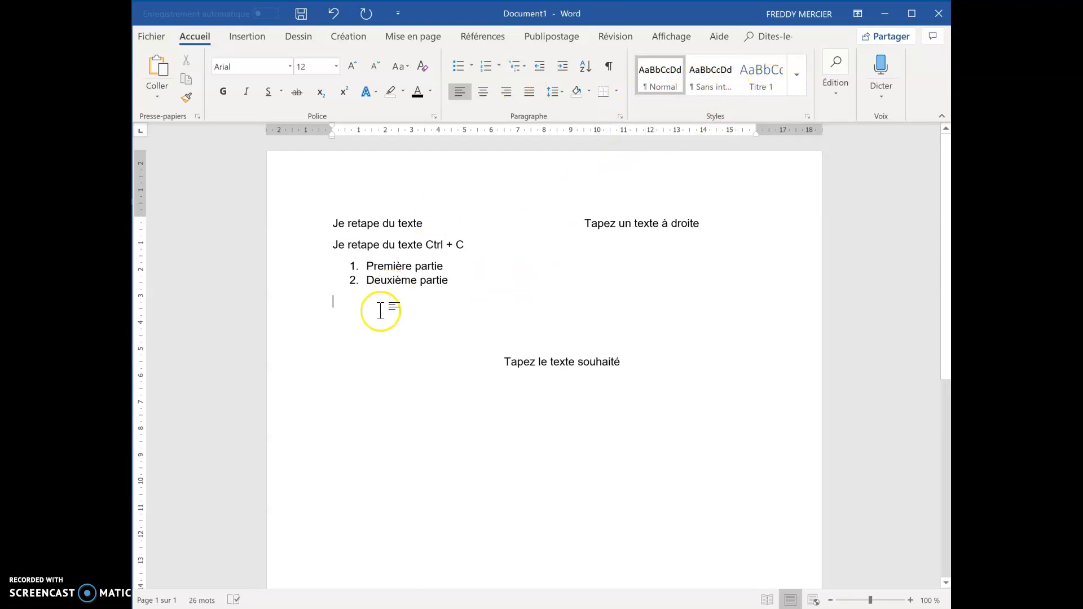
key("Return")
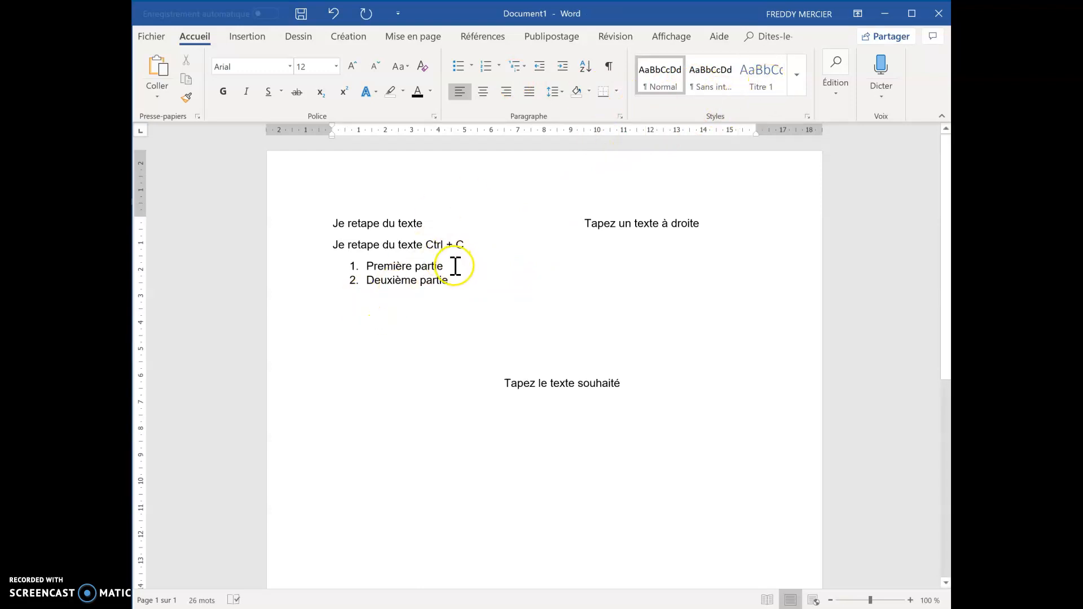
With "Première partie" selected, apply the Badge theme and the predefined style set with the solid orange heading band to the document.
left_click_drag(450, 269, 368, 264)
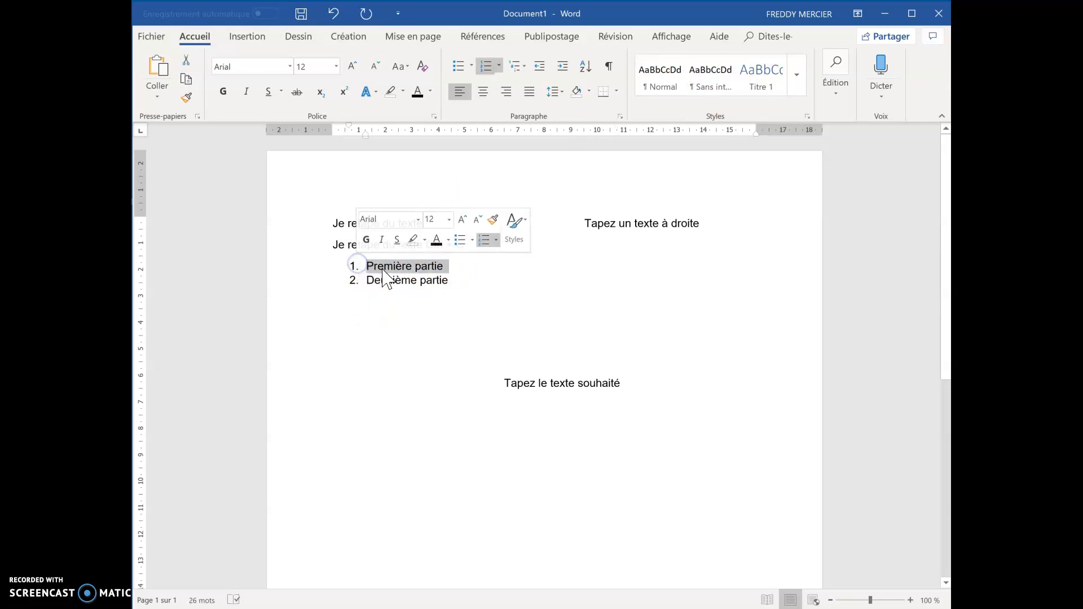
left_click(796, 81)
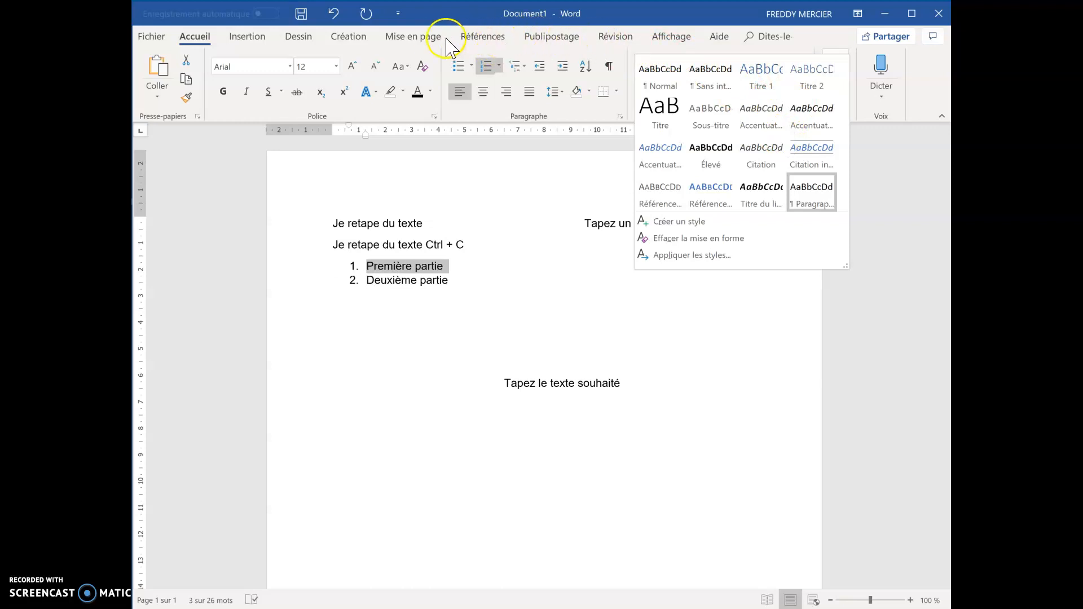
left_click(412, 37)
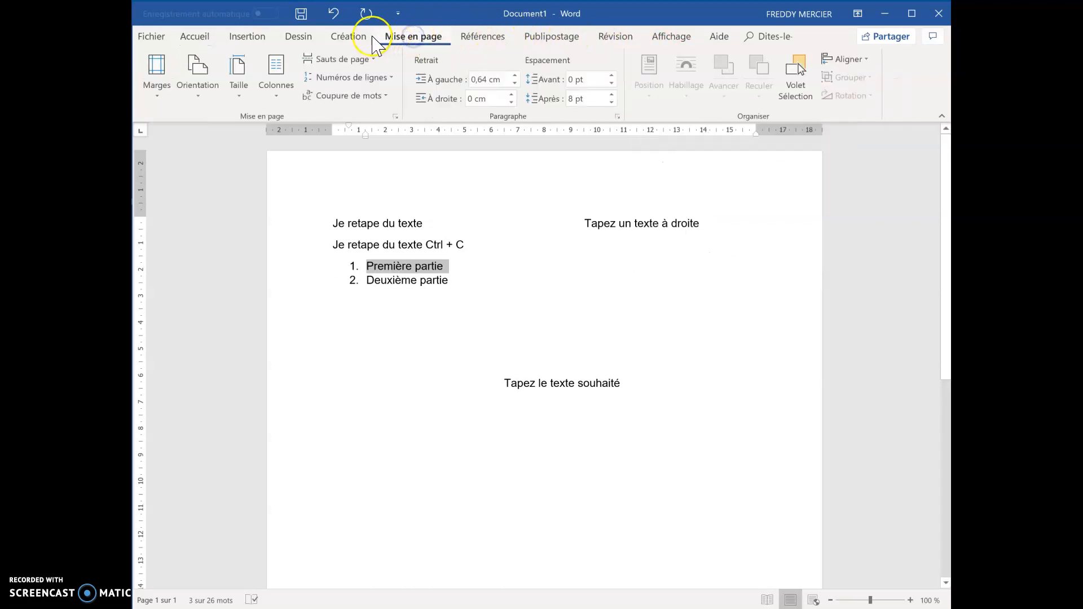
left_click(348, 36)
left_click(157, 90)
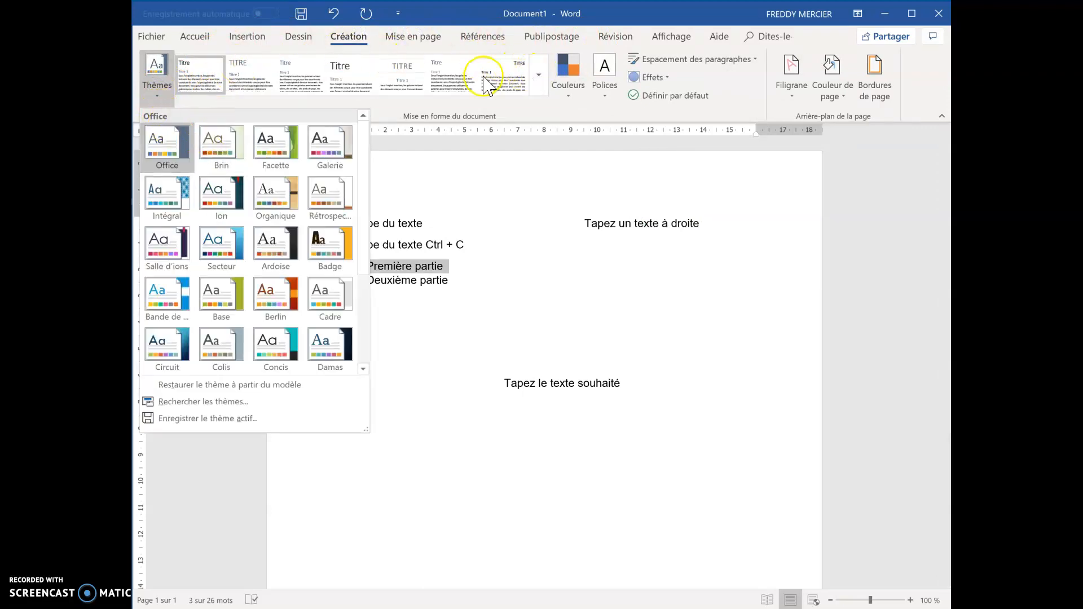
left_click(326, 244)
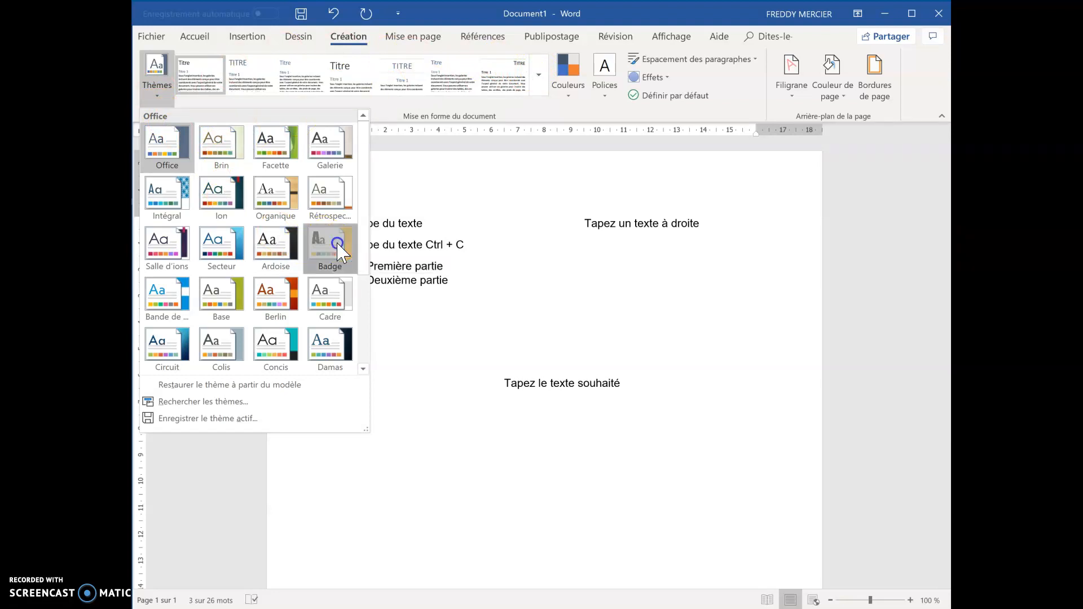
left_click(542, 80)
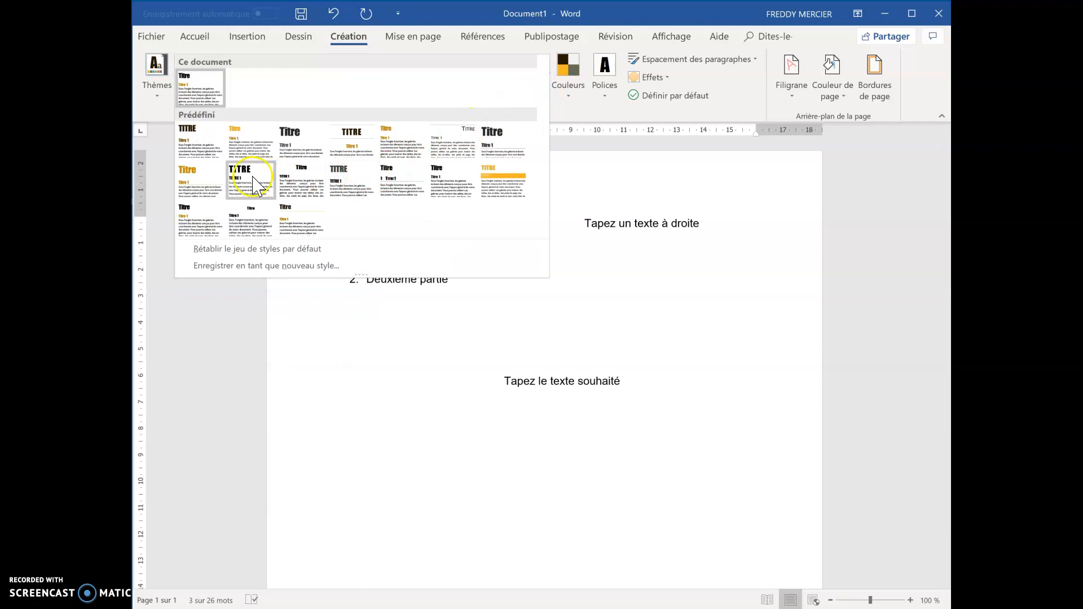
left_click(505, 188)
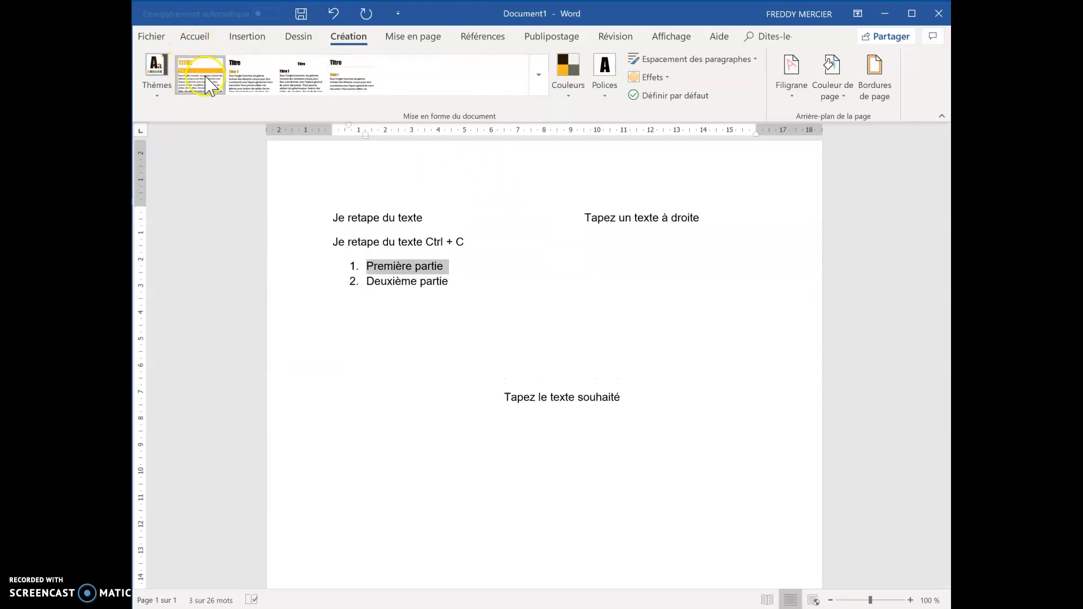
Apply the Titre 1 style to "Première partie" and the Titre 2 style to "Deuxième partie".
left_click(199, 38)
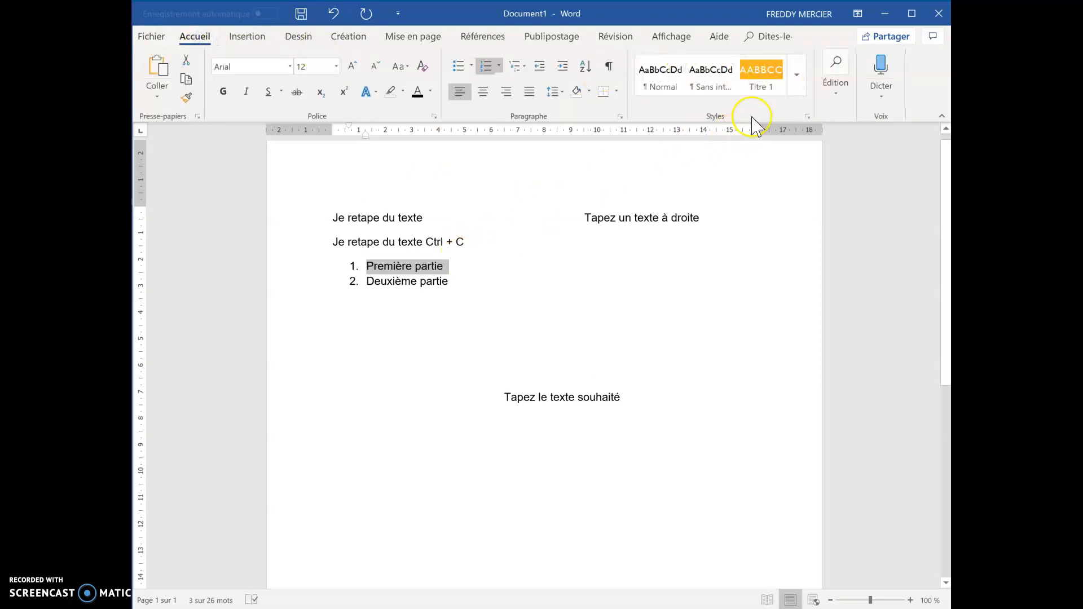
left_click(779, 86)
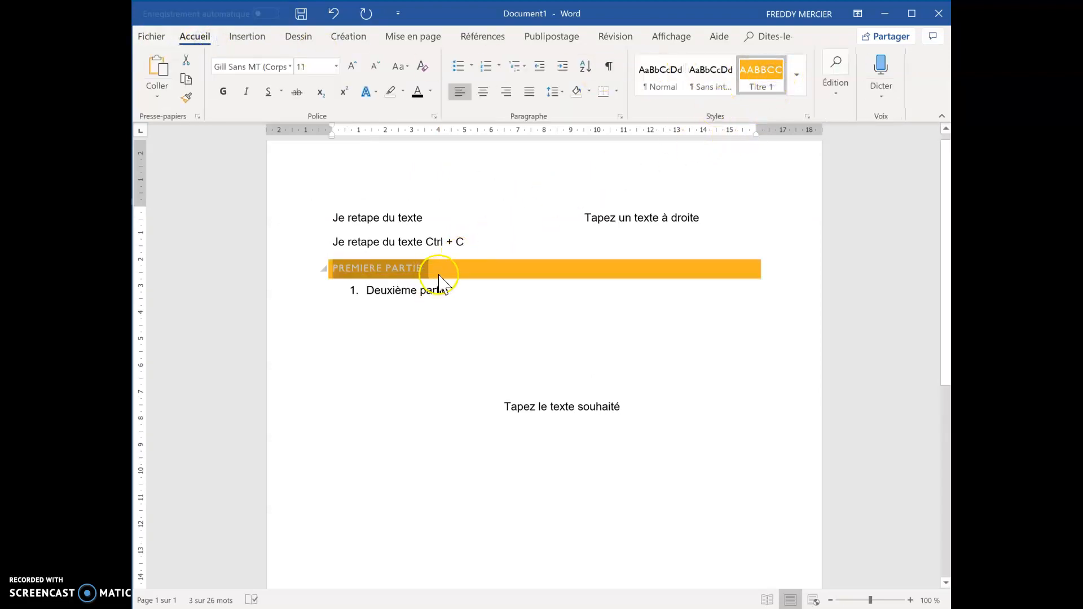
left_click(459, 288)
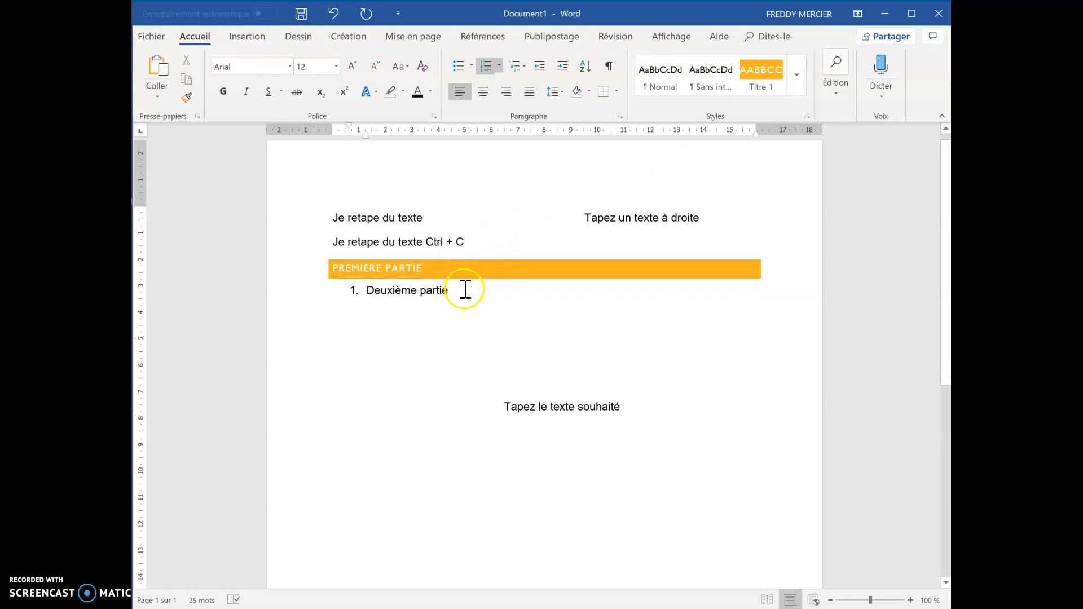
left_click_drag(465, 289, 360, 292)
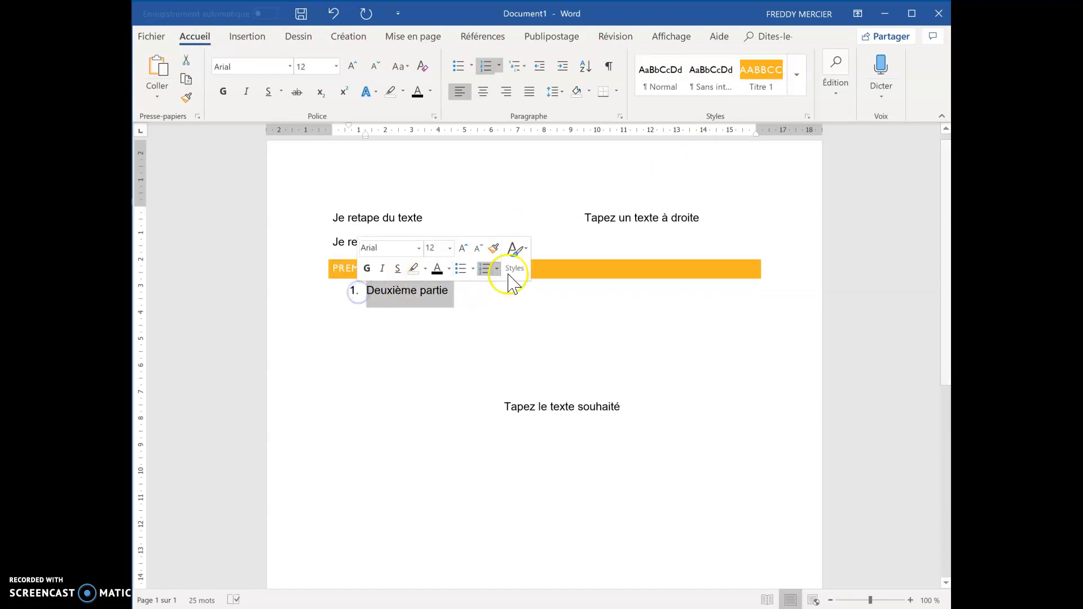
left_click(797, 75)
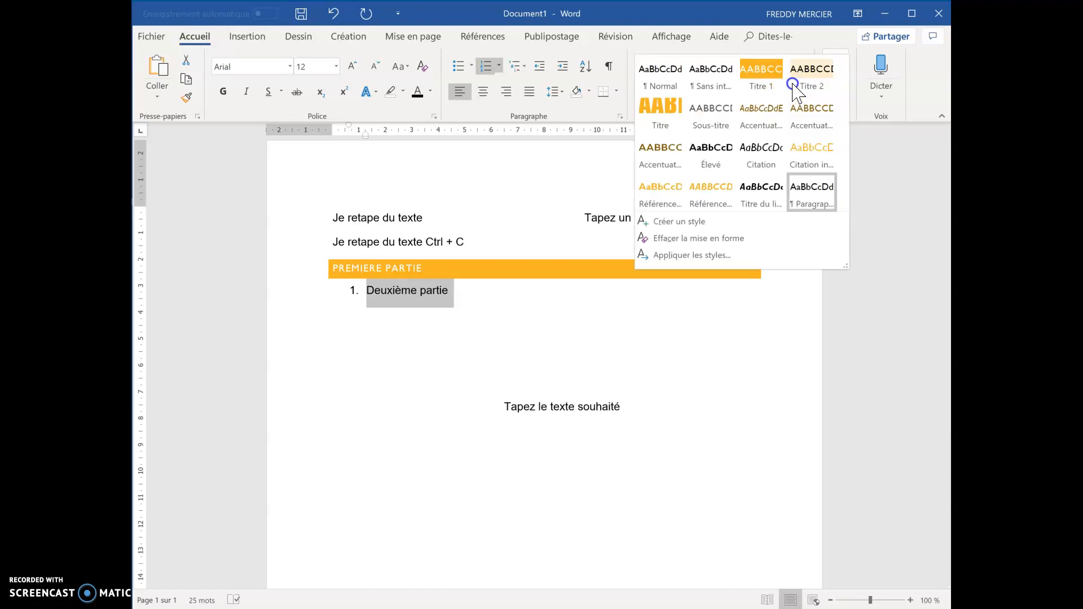
left_click(827, 80)
left_click(485, 318)
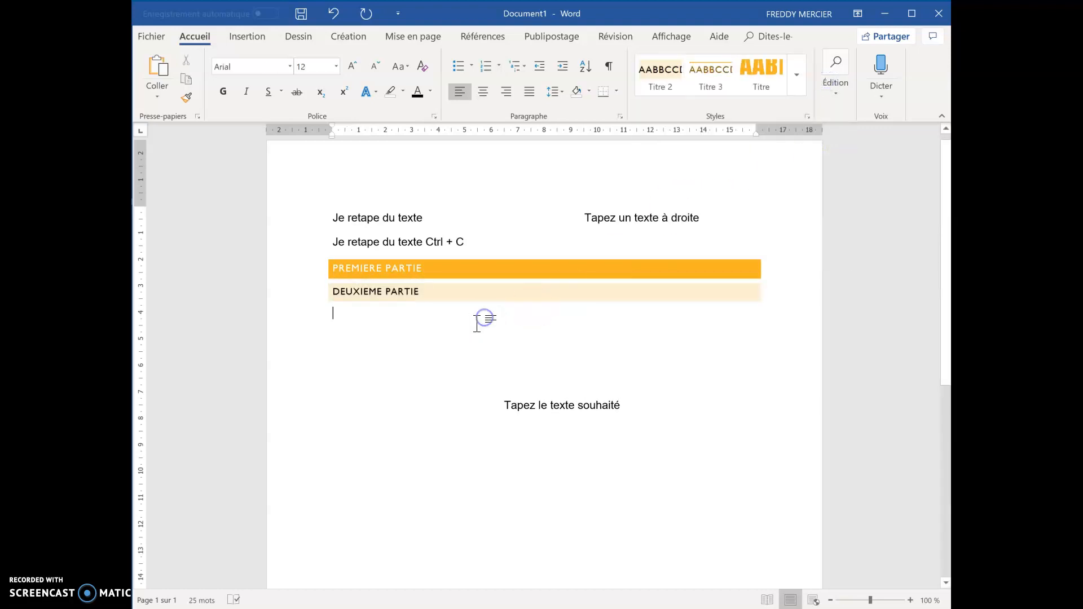